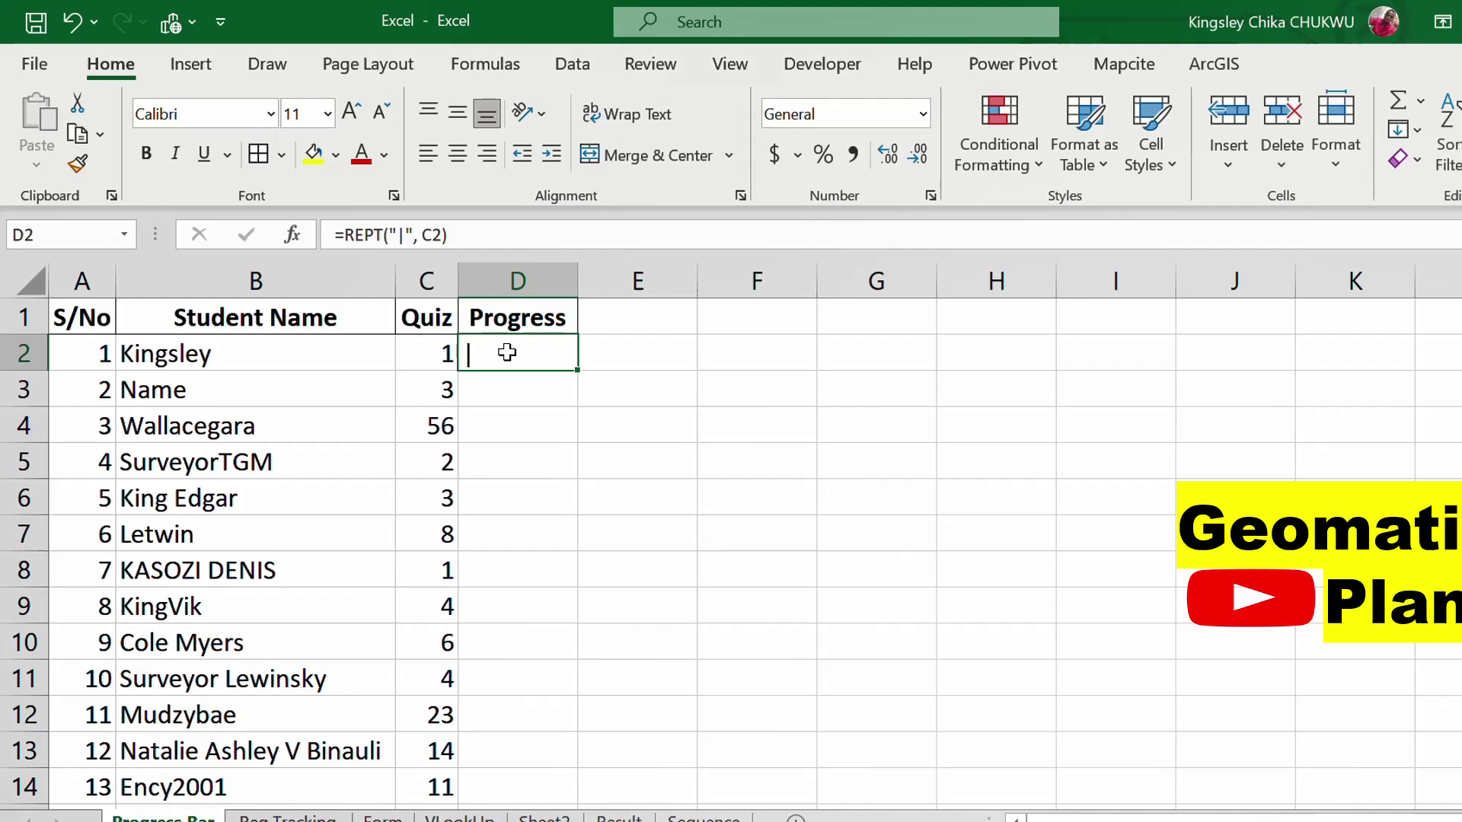
- Delete the old REPT formula from D2, leaving the Progress cell empty and selected
{"action": "double_click", "coordinate": [508, 352]}
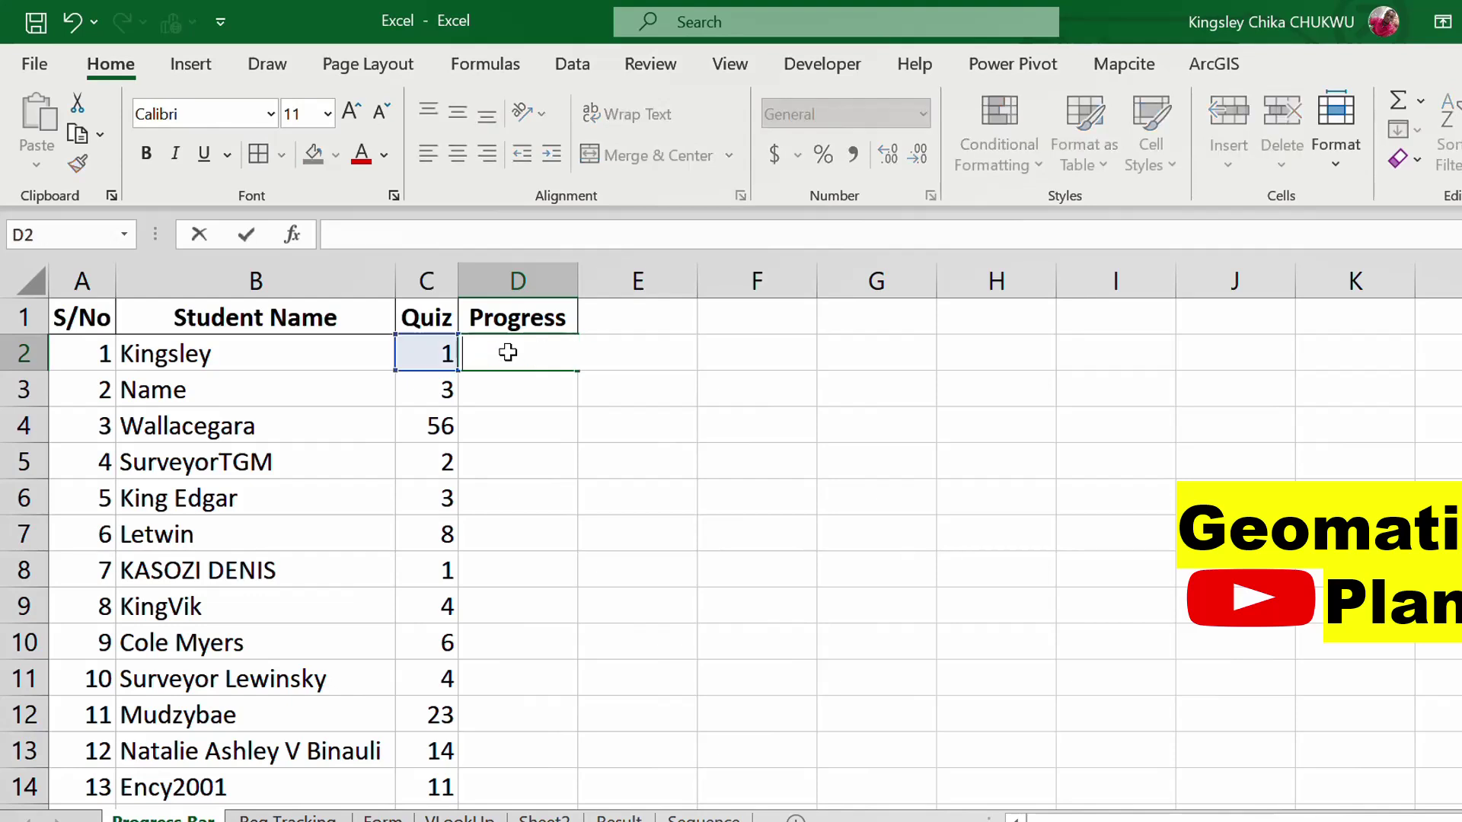
{"action": "key", "text": "Return"}
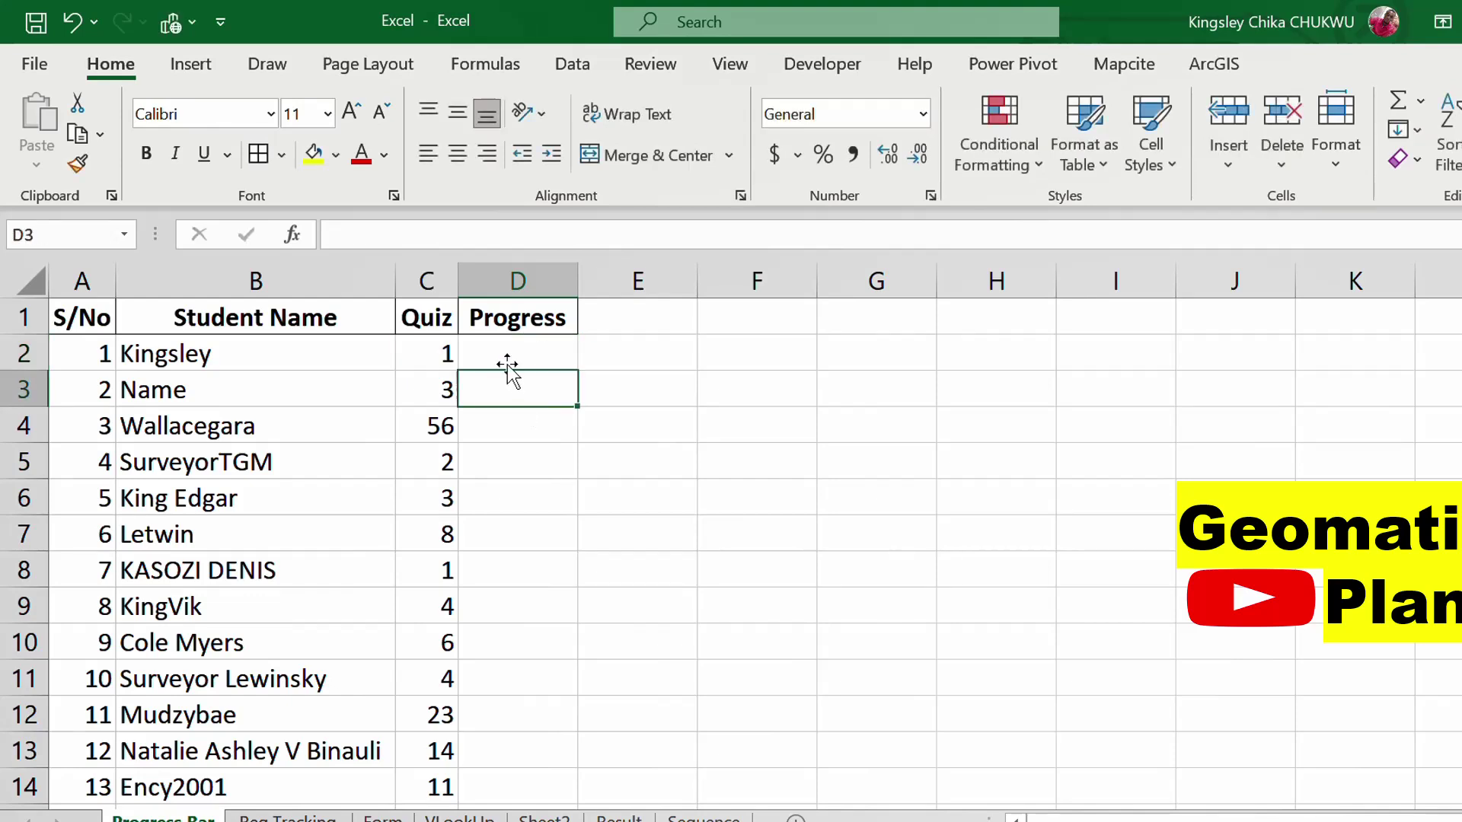
{"action": "left_click", "coordinate": [497, 353]}
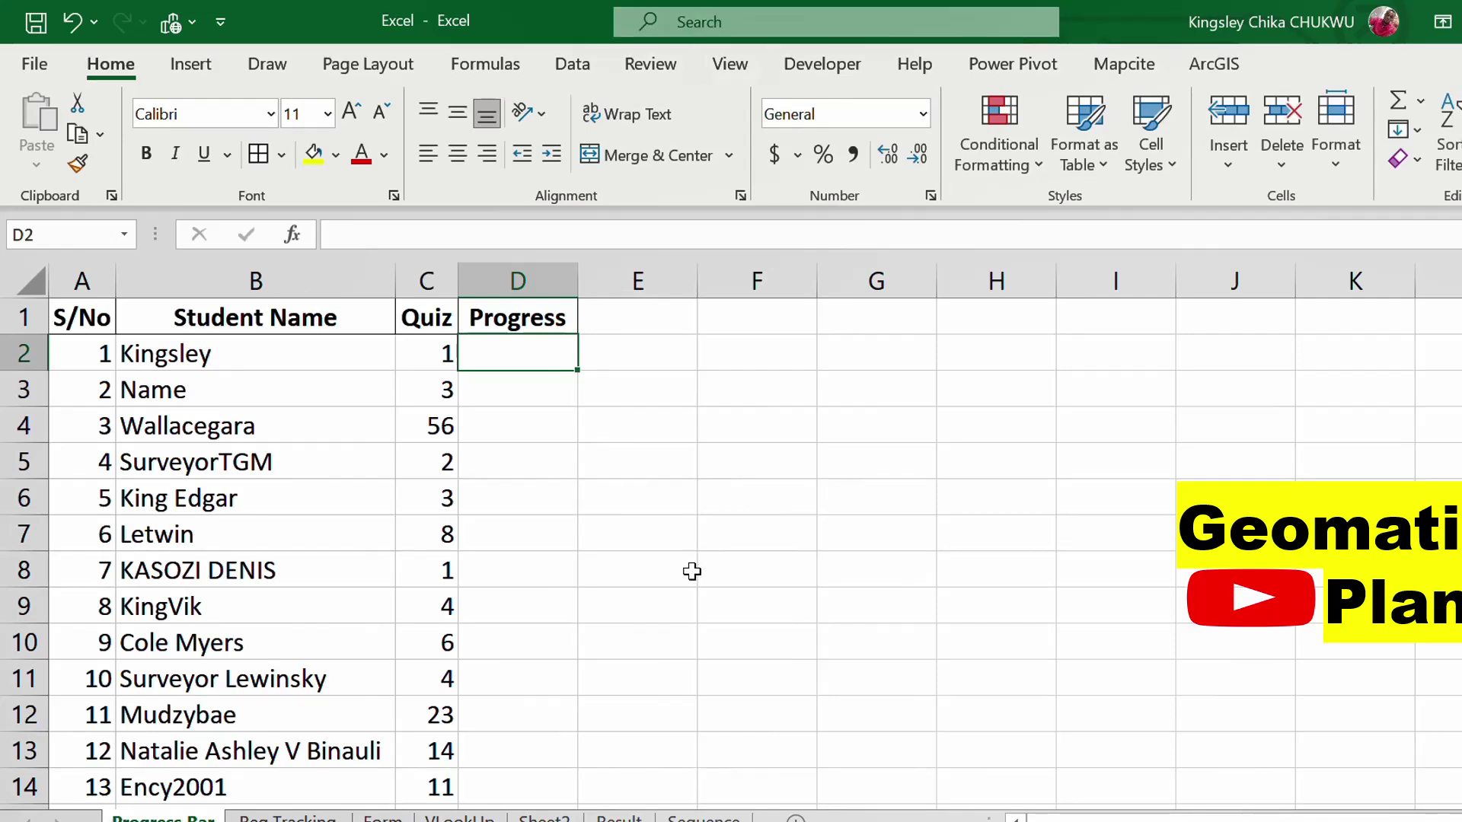
{"action": "scroll", "coordinate": [652, 652], "scroll_direction": "down", "scroll_amount": 2}
{"action": "scroll", "coordinate": [472, 592], "scroll_direction": "up", "scroll_amount": 2}
- Enter =REPT("|", C2) in D2 so it repeats a bar by Kingsley's quiz score
{"action": "type", "text": "="}
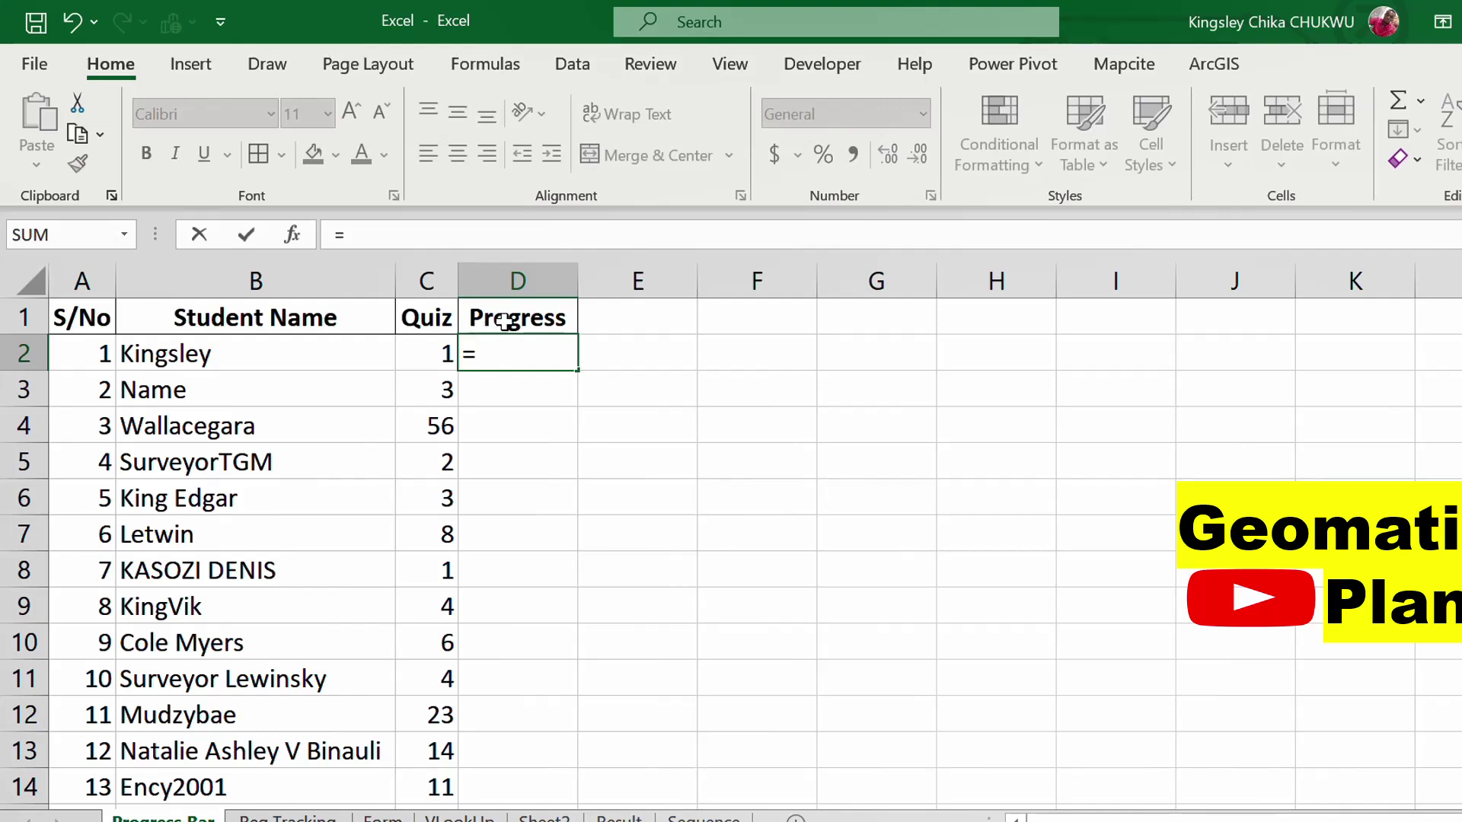
{"action": "type", "text": "Rep"}
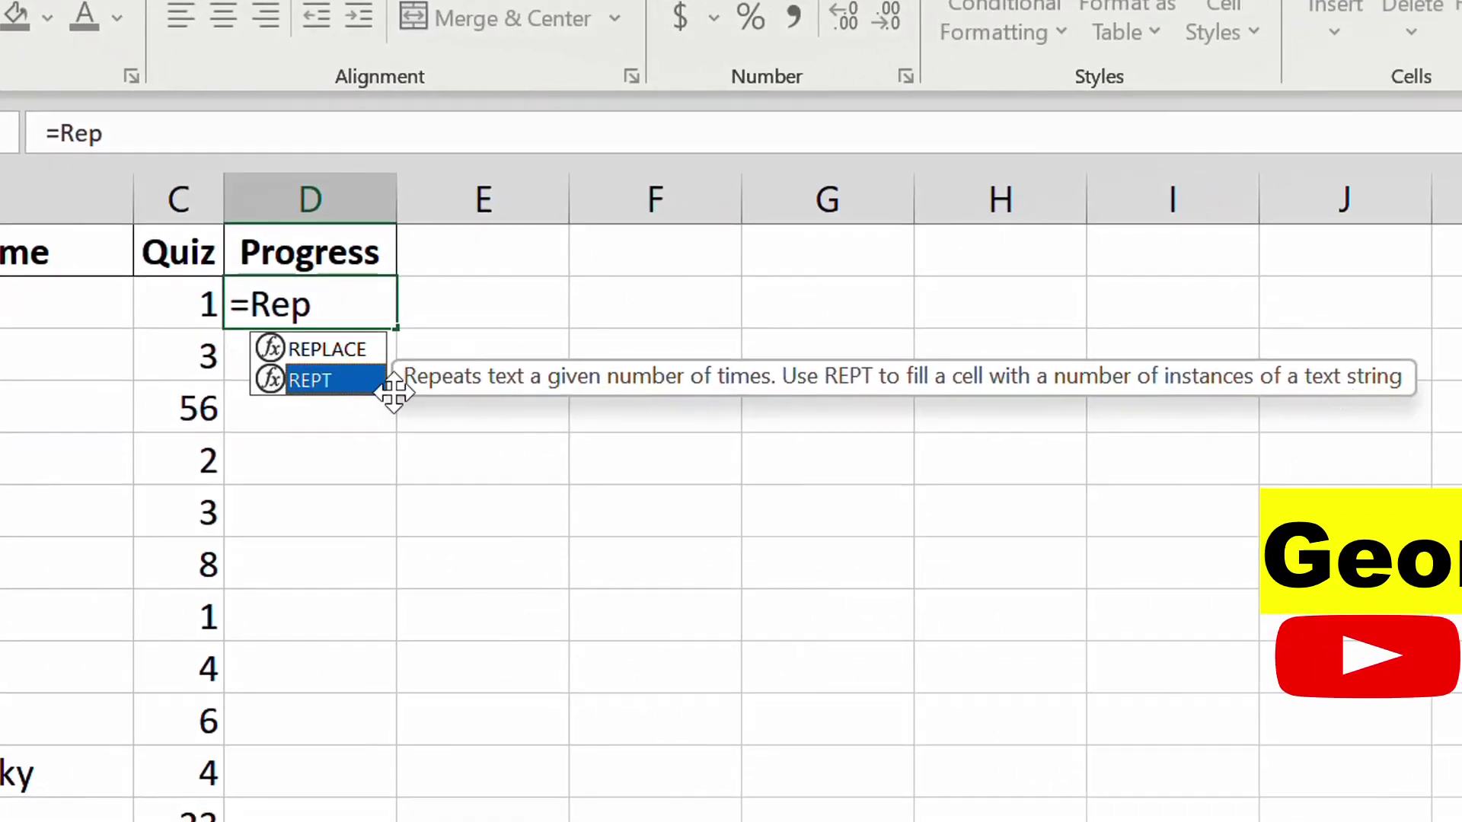
{"action": "double_click", "coordinate": [349, 373]}
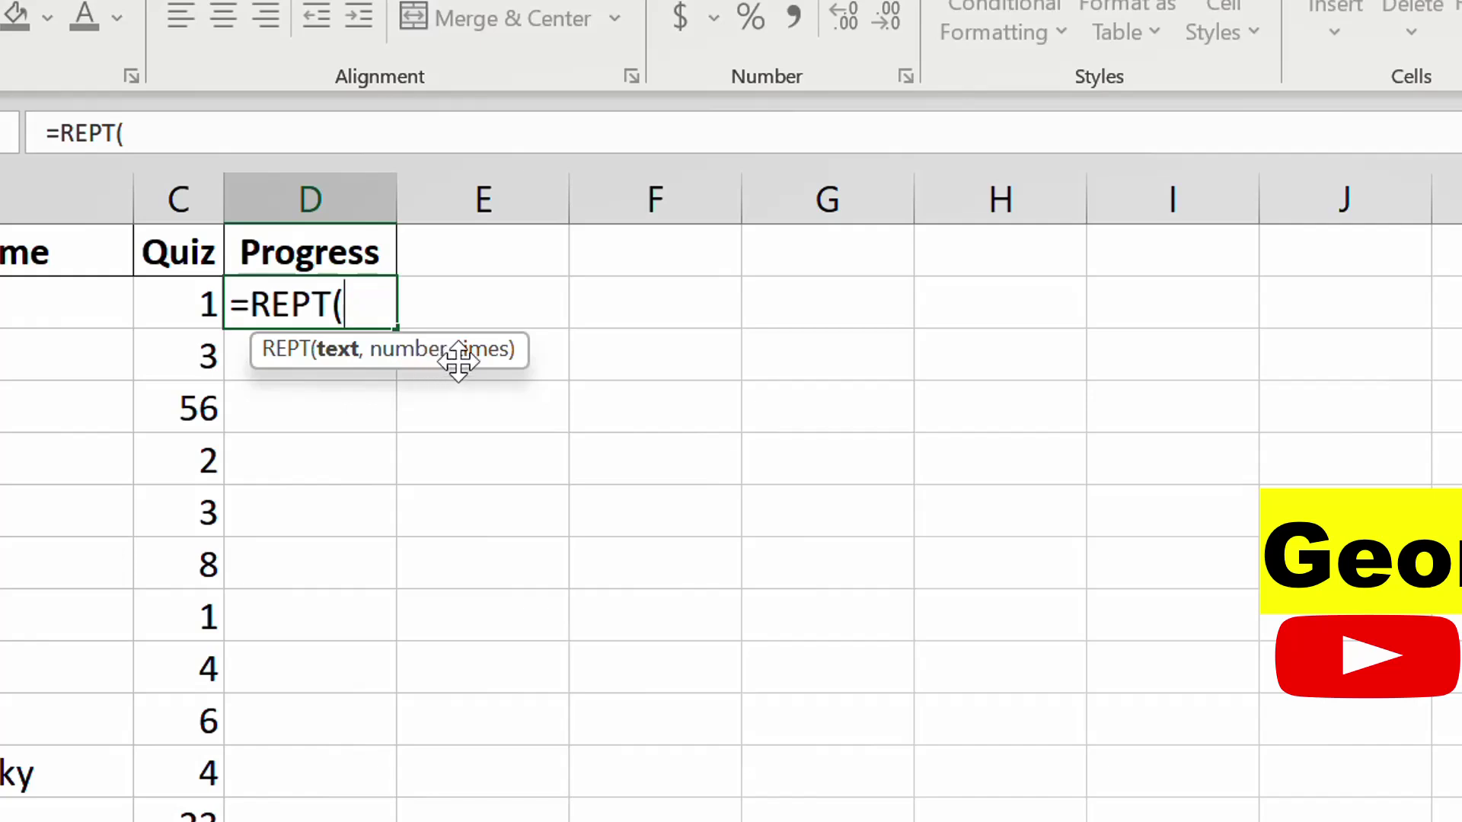
{"action": "type", "text": "\"|"}
{"action": "type", "text": "\""}
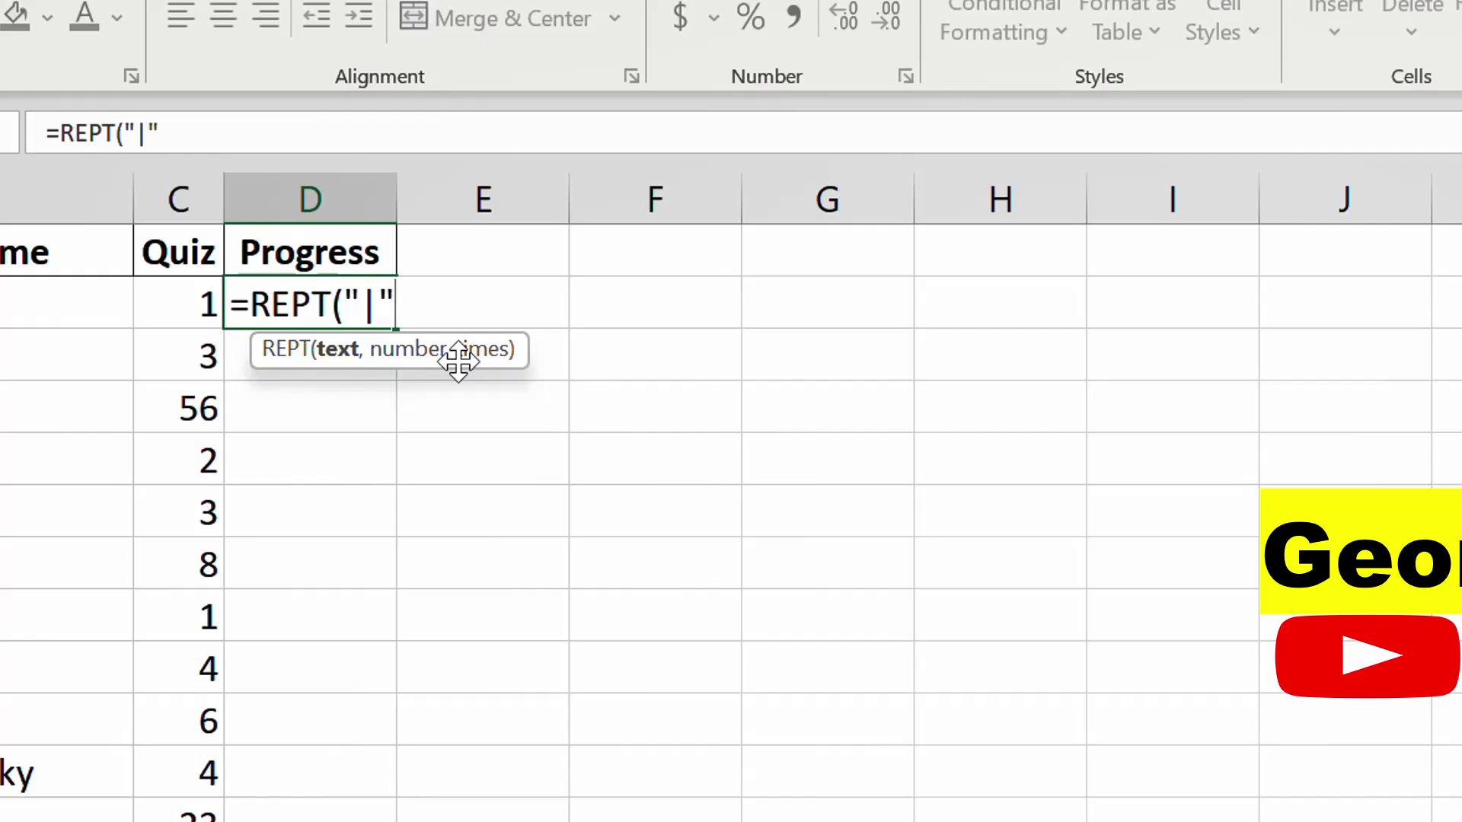
{"action": "type", "text": ","}
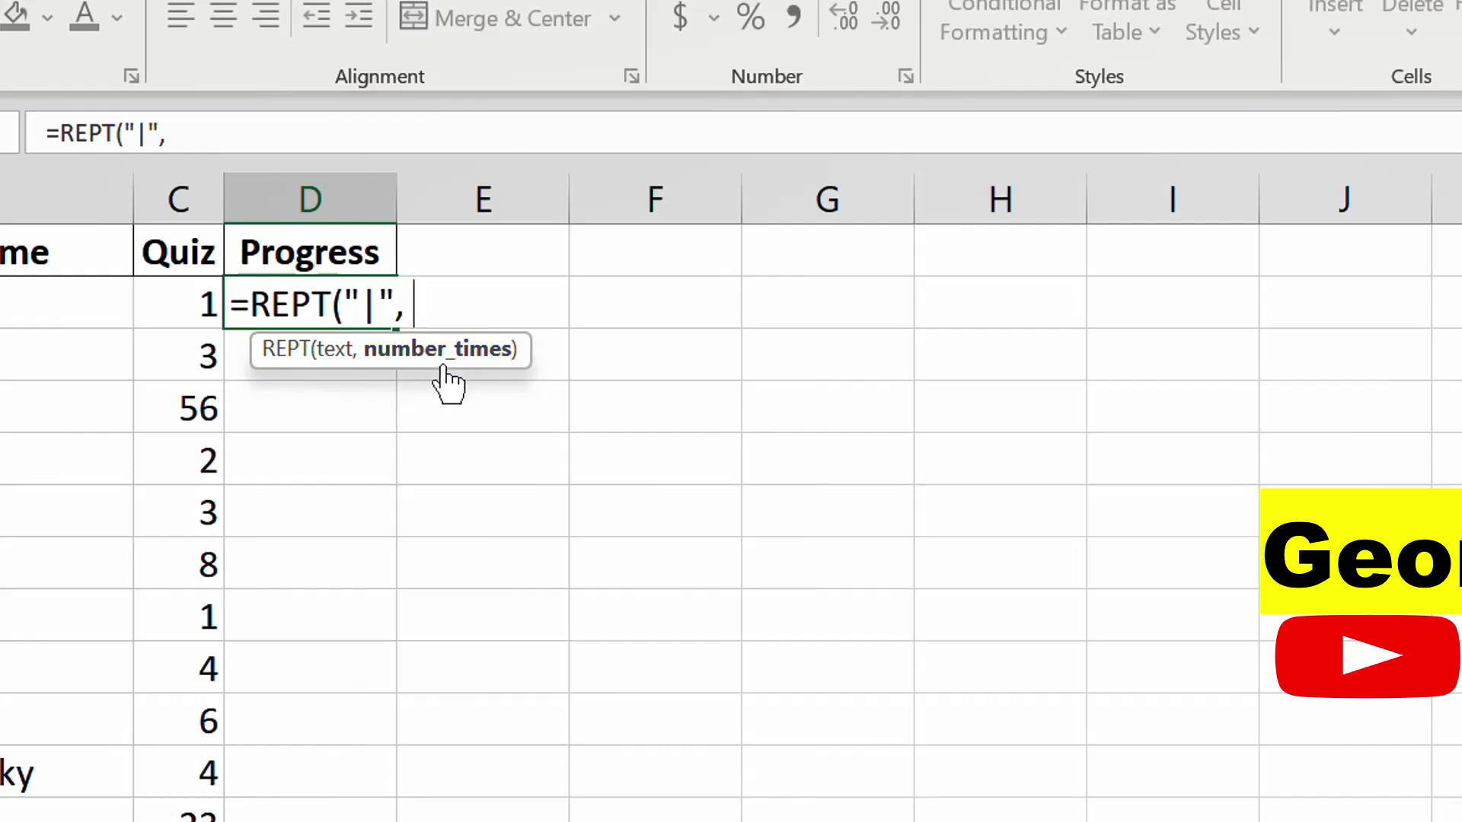
{"action": "left_click", "coordinate": [193, 310]}
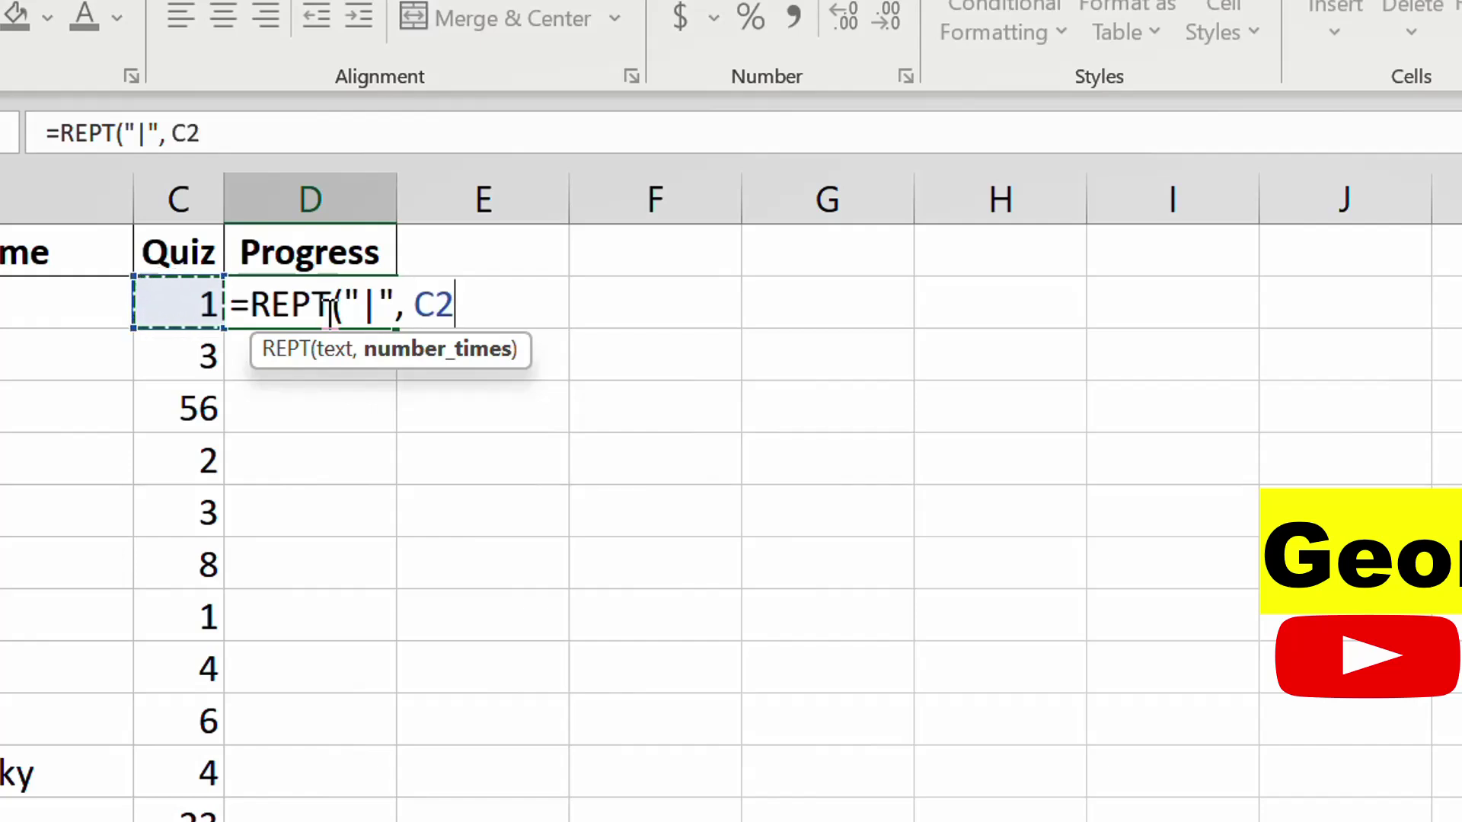
{"action": "type", "text": "0"}
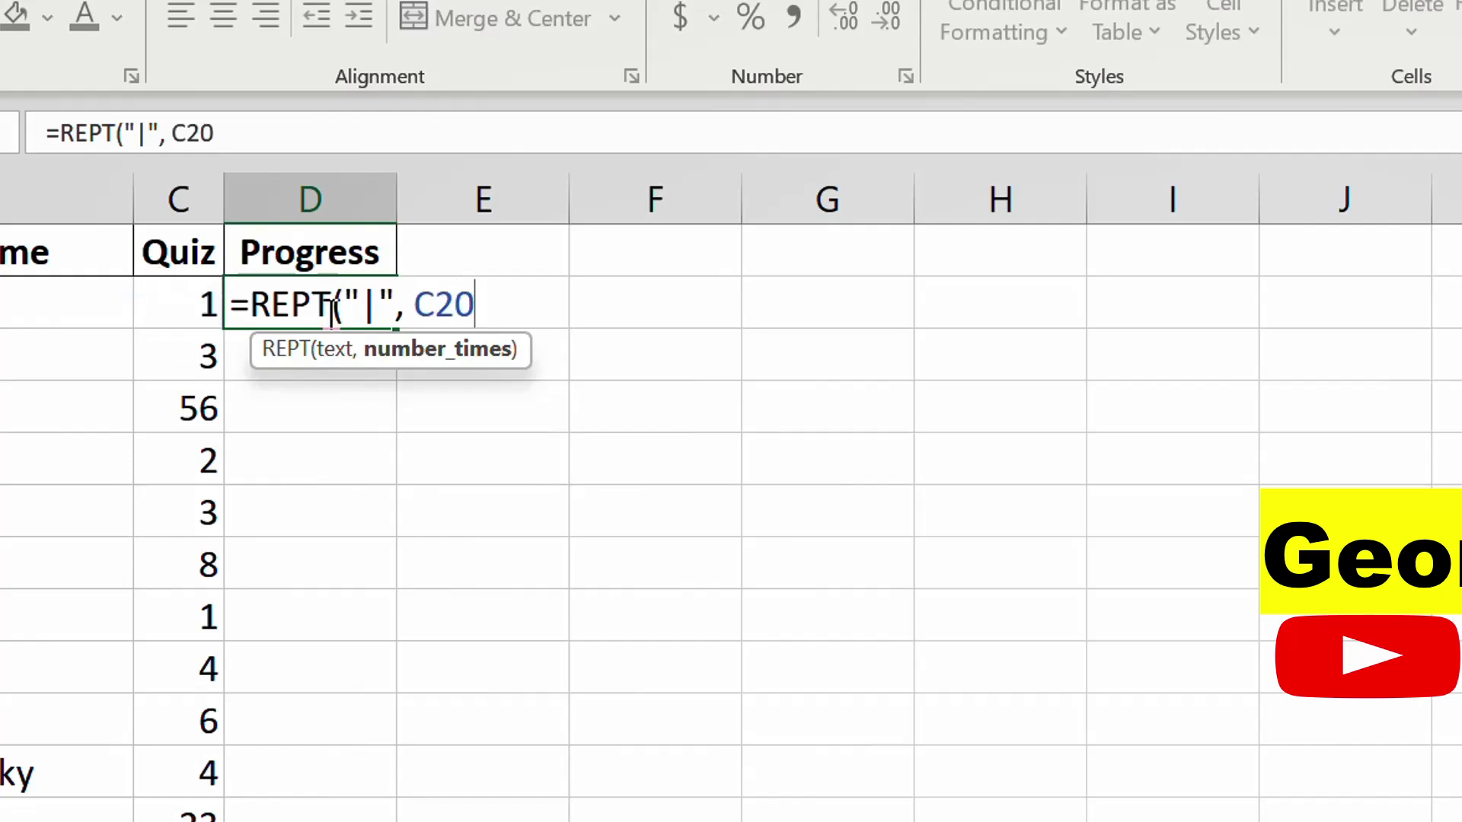
{"action": "key", "text": "BackSpace"}
{"action": "type", "text": ")\\"}
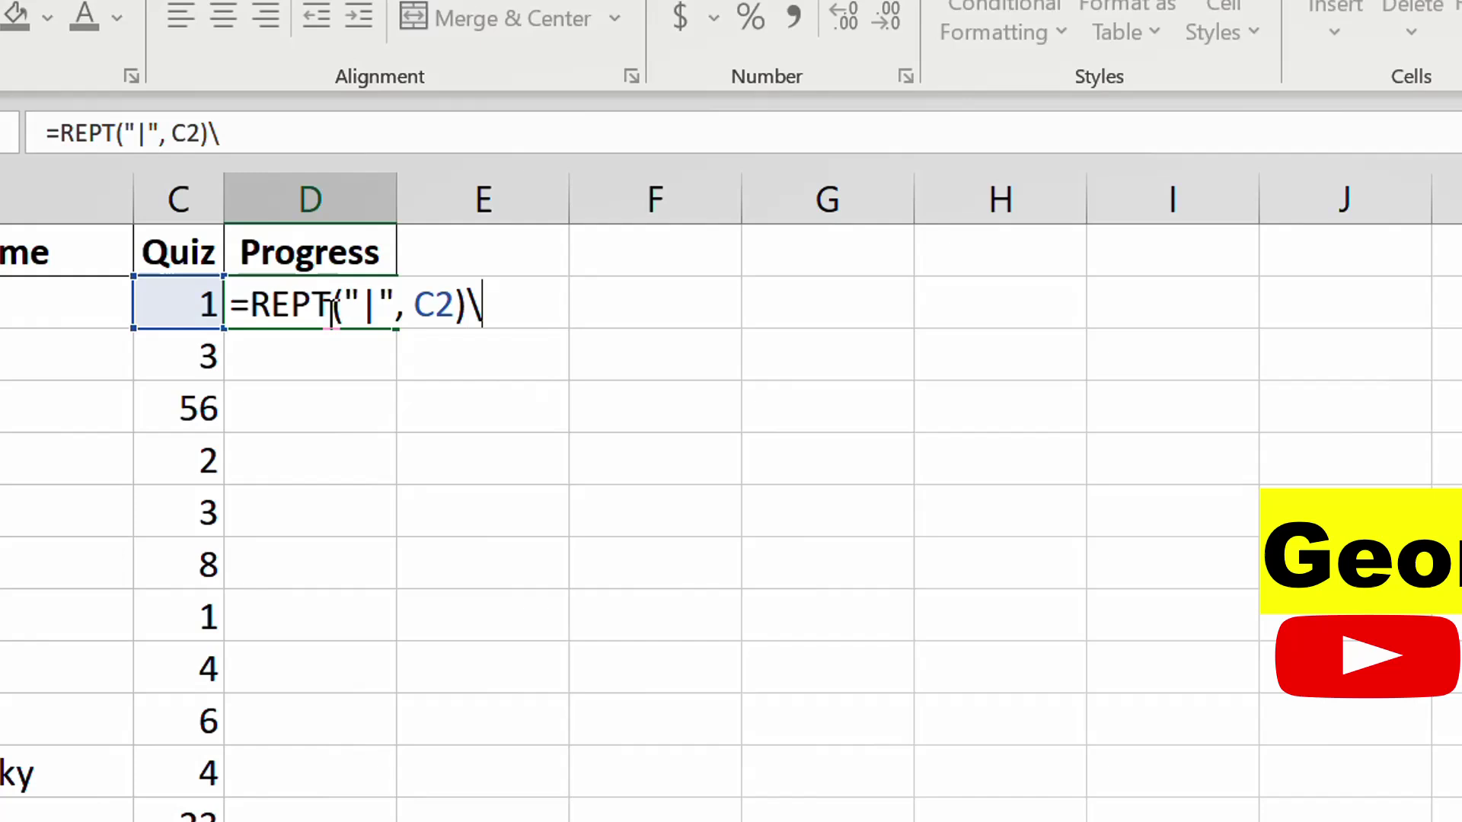
- Remove the stray backslash and commit the =REPT("|", C2) formula in D2
{"action": "key", "text": "BackSpace"}
{"action": "key", "text": "Return"}
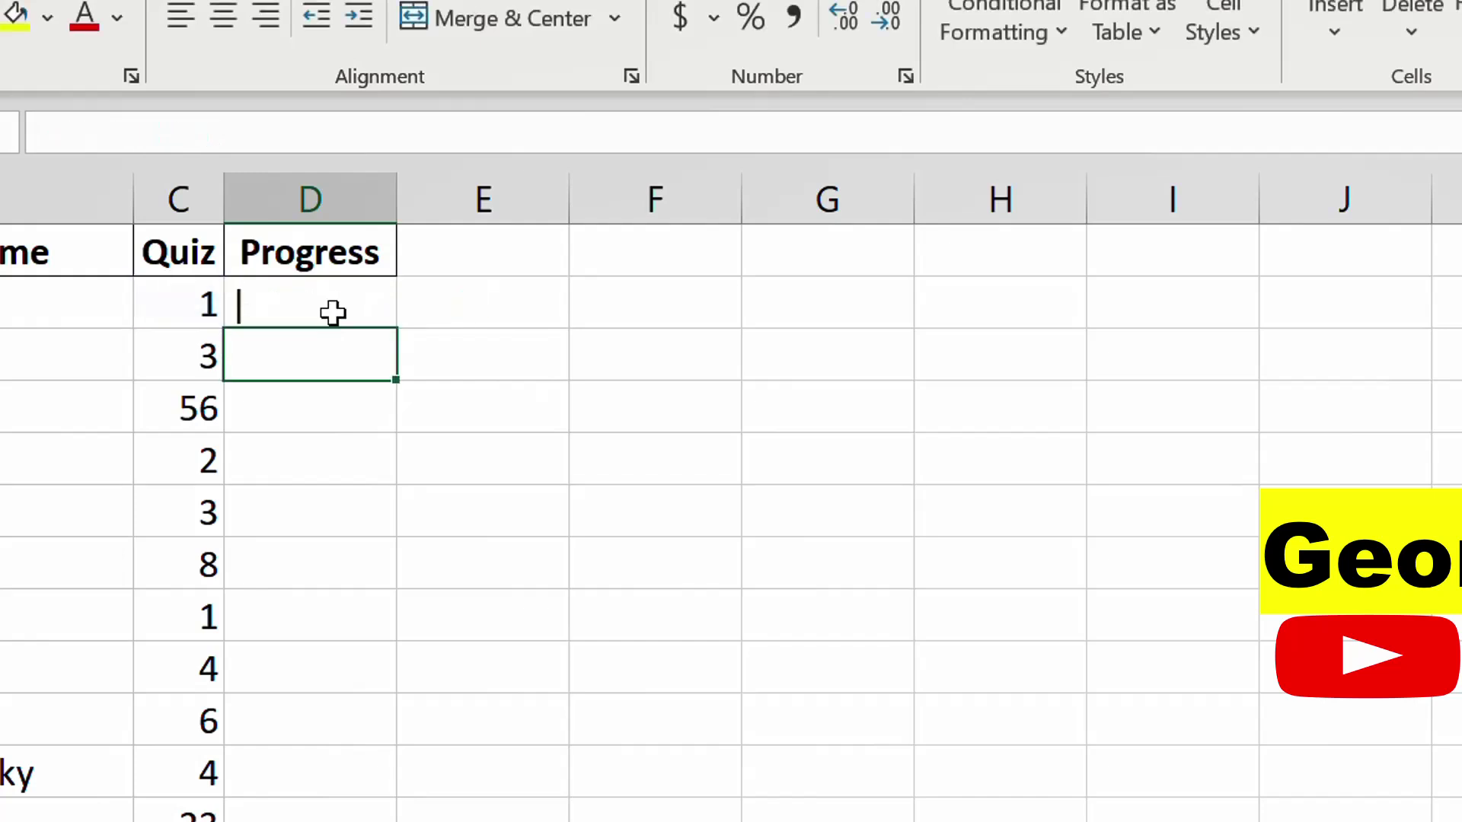
{"action": "left_click", "coordinate": [294, 304]}
- Change Kingsley's score in C2 to 4, then 80, then 1, watching the bar resize
{"action": "left_click", "coordinate": [189, 324]}
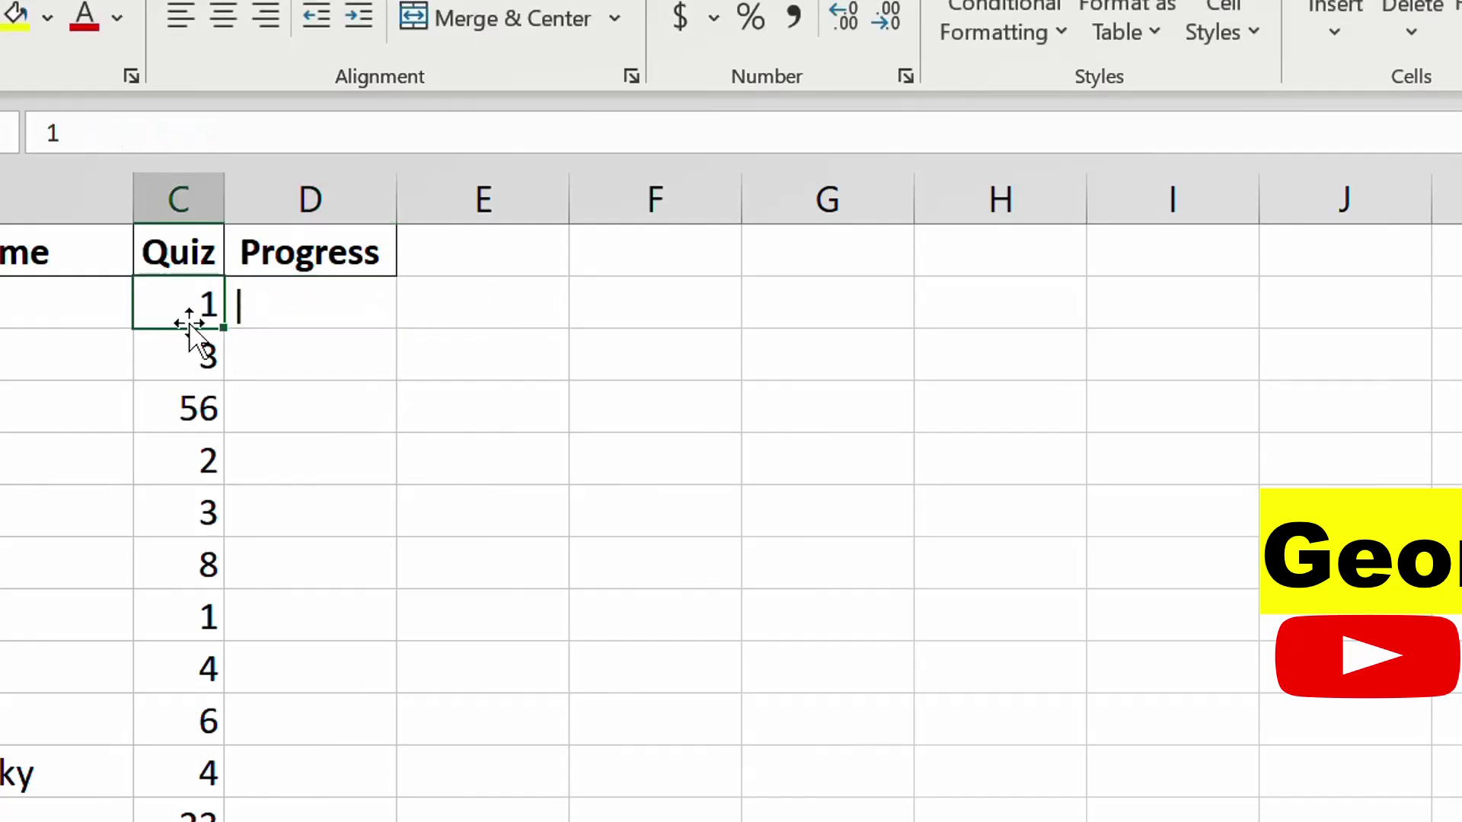
{"action": "type", "text": "4"}
{"action": "key", "text": "Return"}
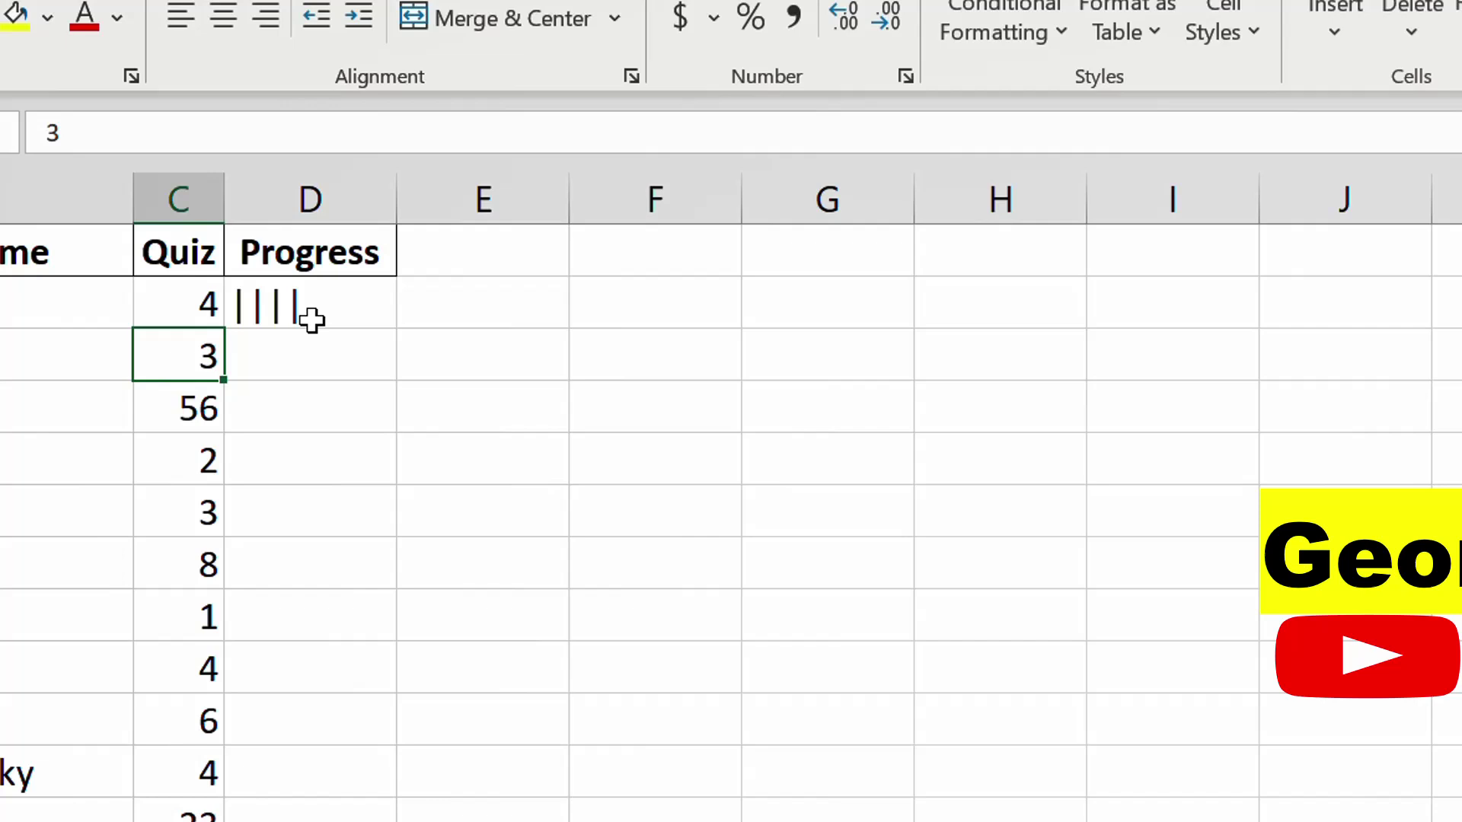
{"action": "left_click", "coordinate": [196, 303]}
{"action": "type", "text": "80"}
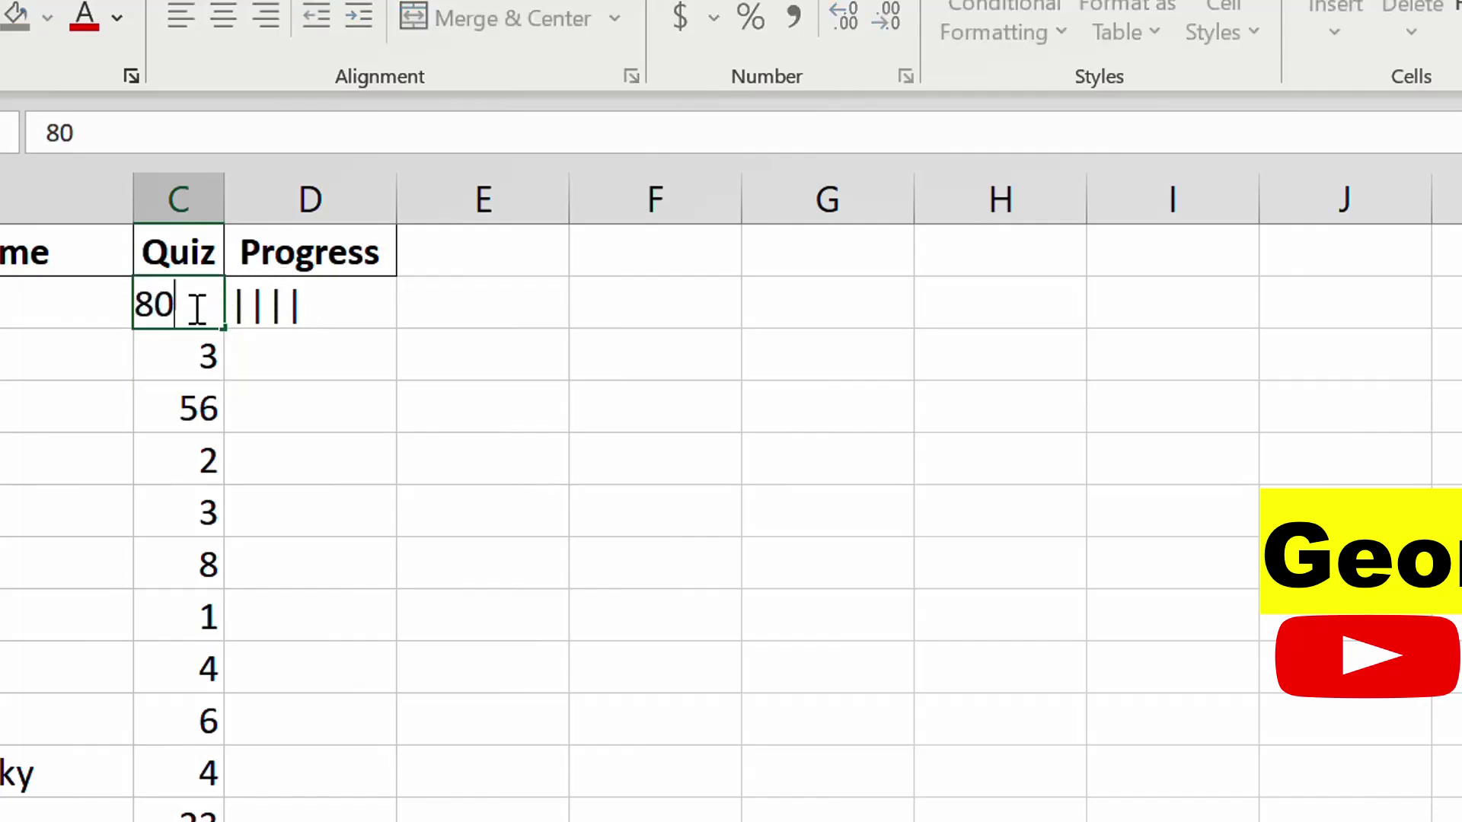
{"action": "key", "text": "Return"}
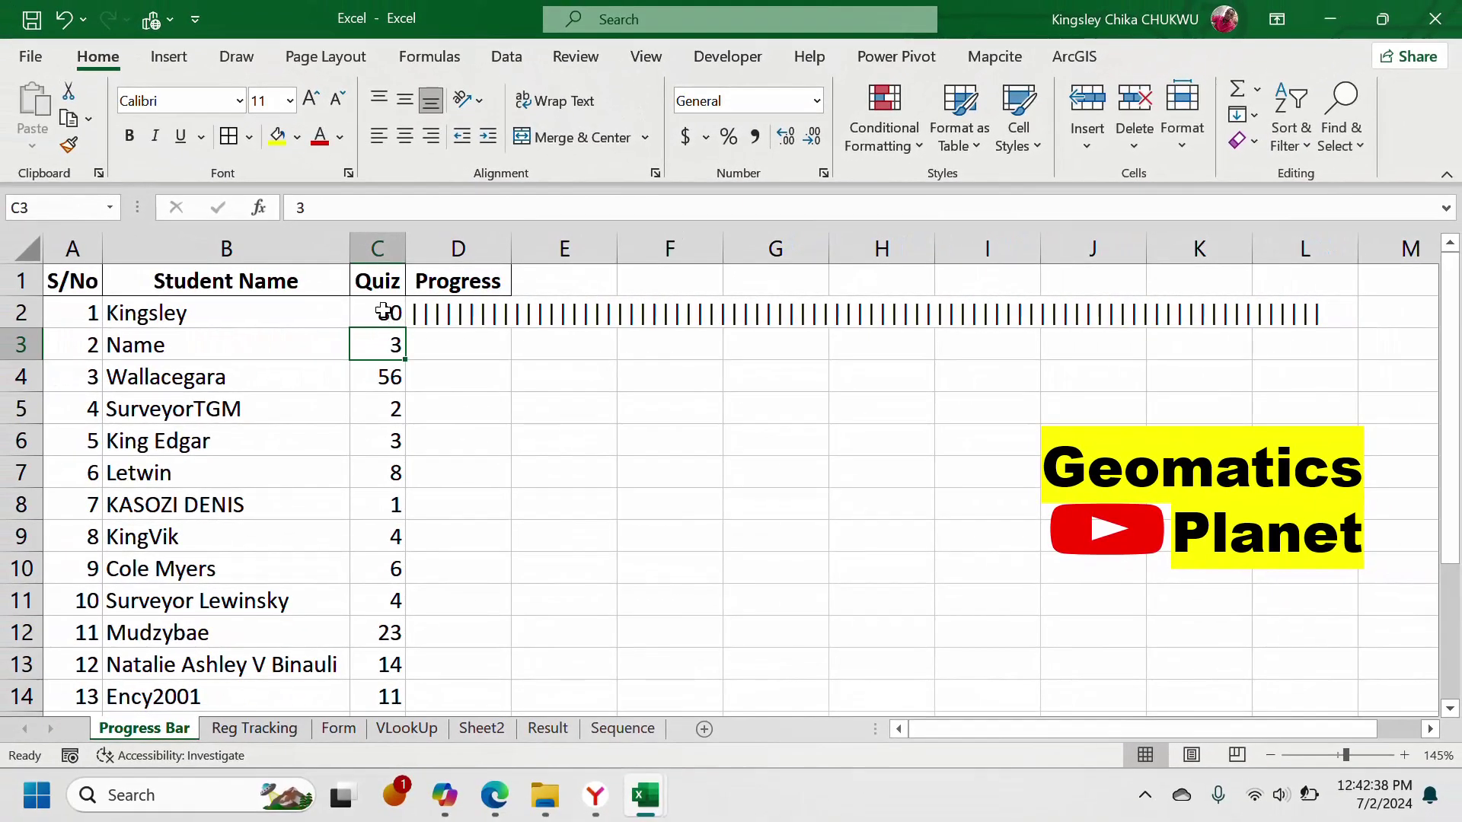
{"action": "left_click", "coordinate": [383, 312]}
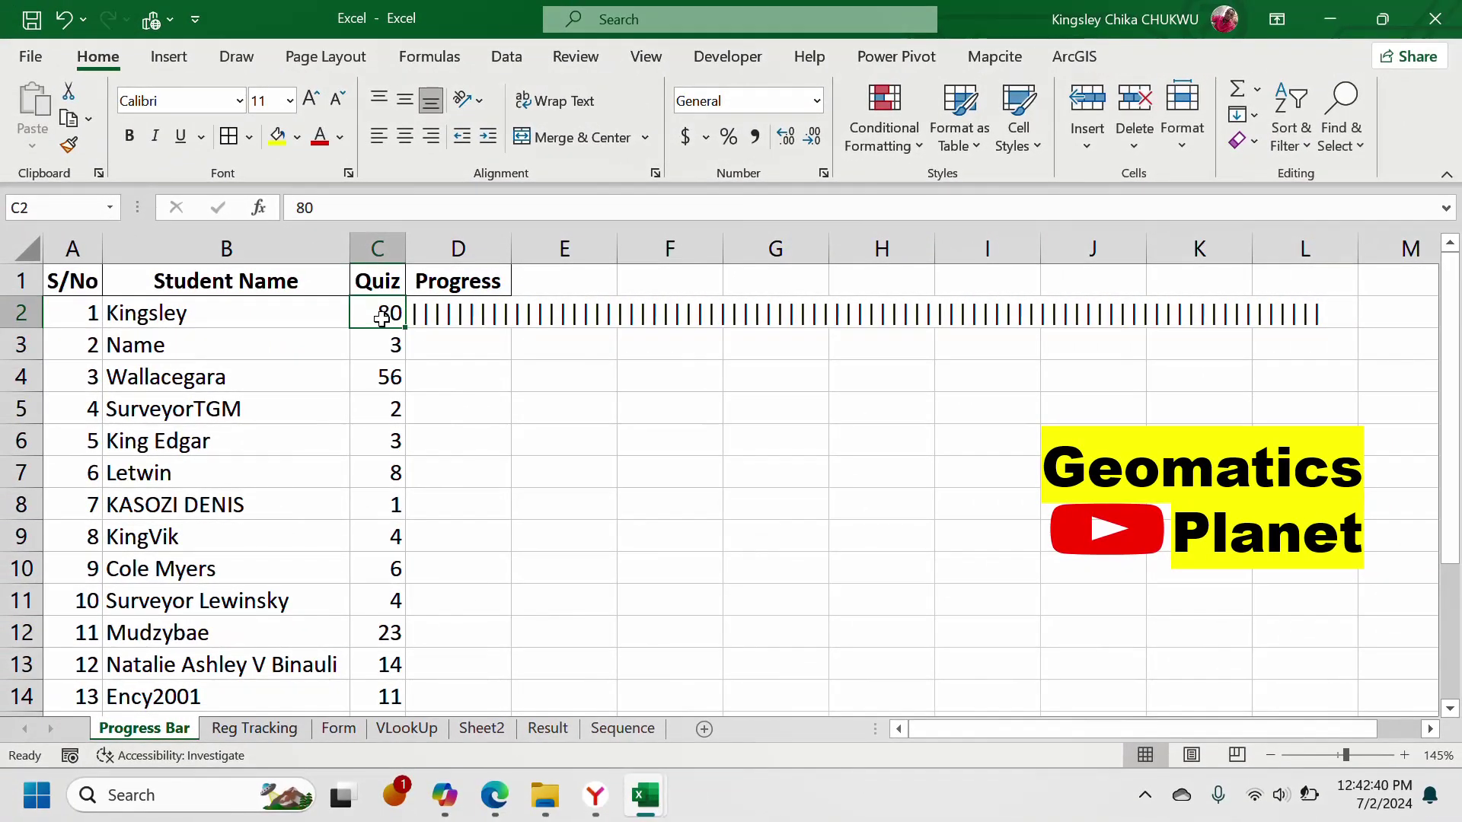
{"action": "type", "text": "1"}
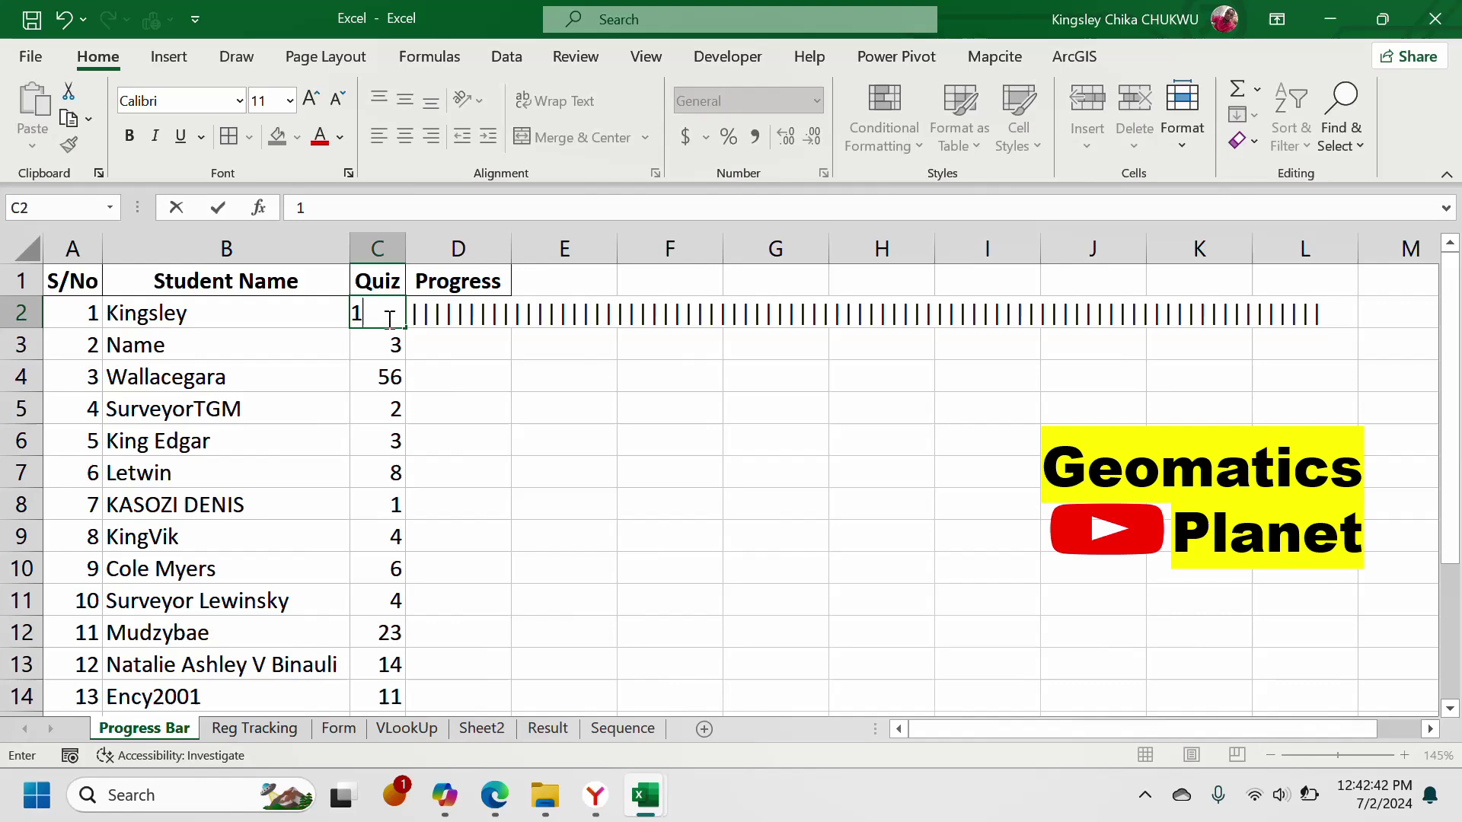
{"action": "key", "text": "Return"}
- Copy the REPT formula from D2 down to D16 using the fill handle
{"action": "left_click", "coordinate": [429, 313]}
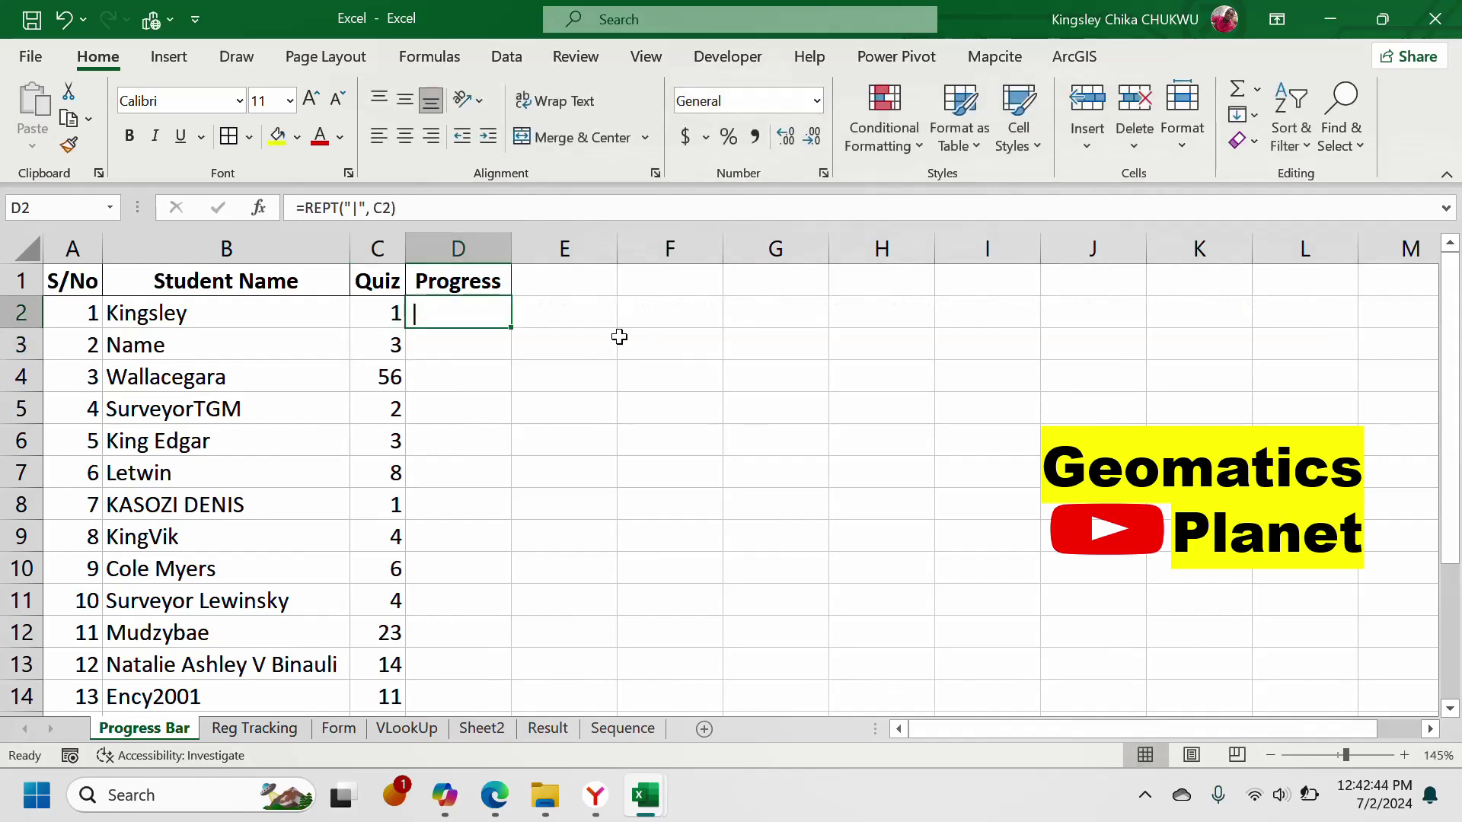
{"action": "double_click", "coordinate": [513, 326]}
{"action": "scroll", "coordinate": [486, 384], "scroll_direction": "down", "scroll_amount": 5}
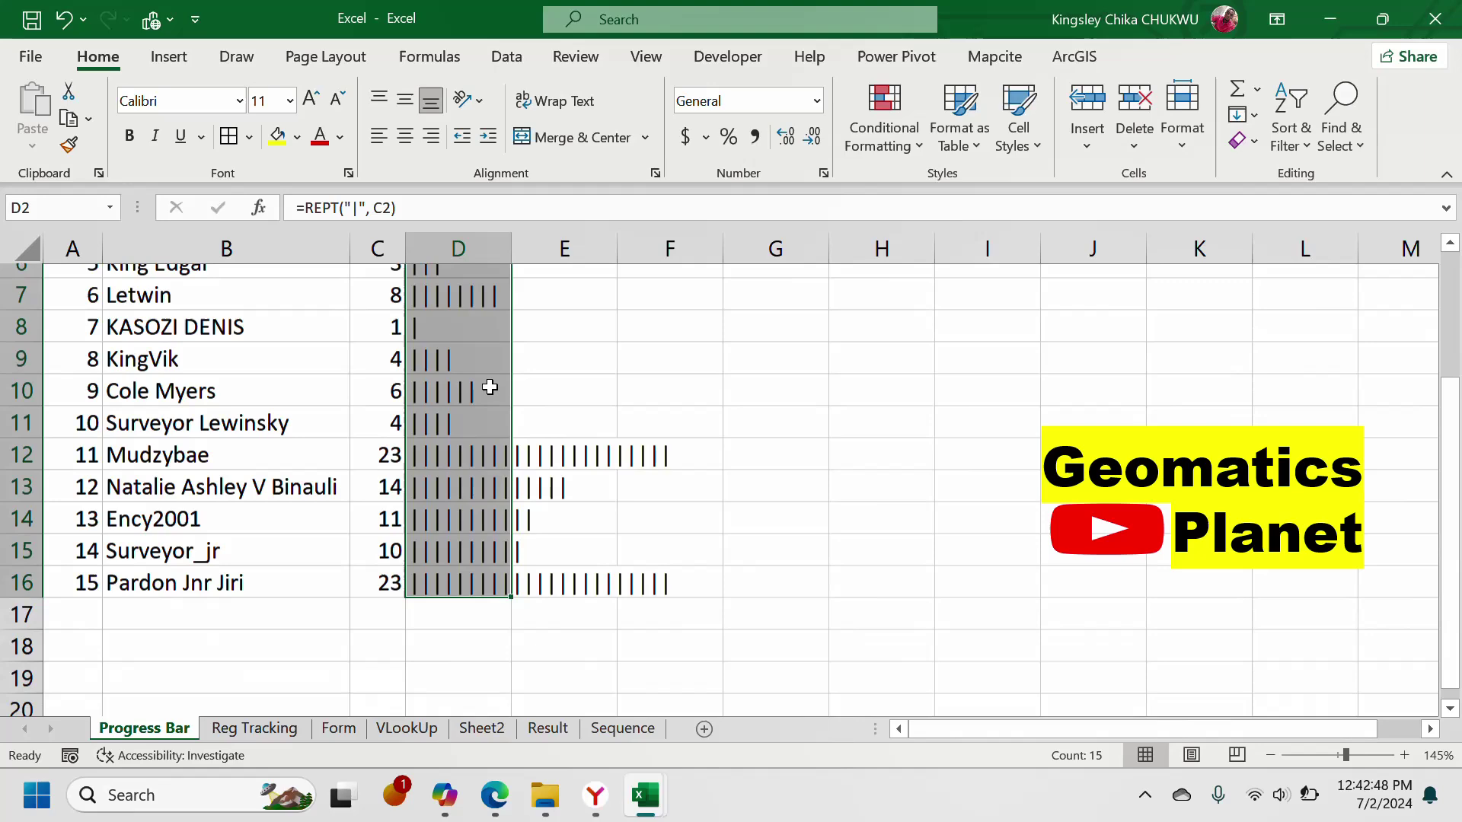
{"action": "scroll", "coordinate": [489, 405], "scroll_direction": "up", "scroll_amount": 5}
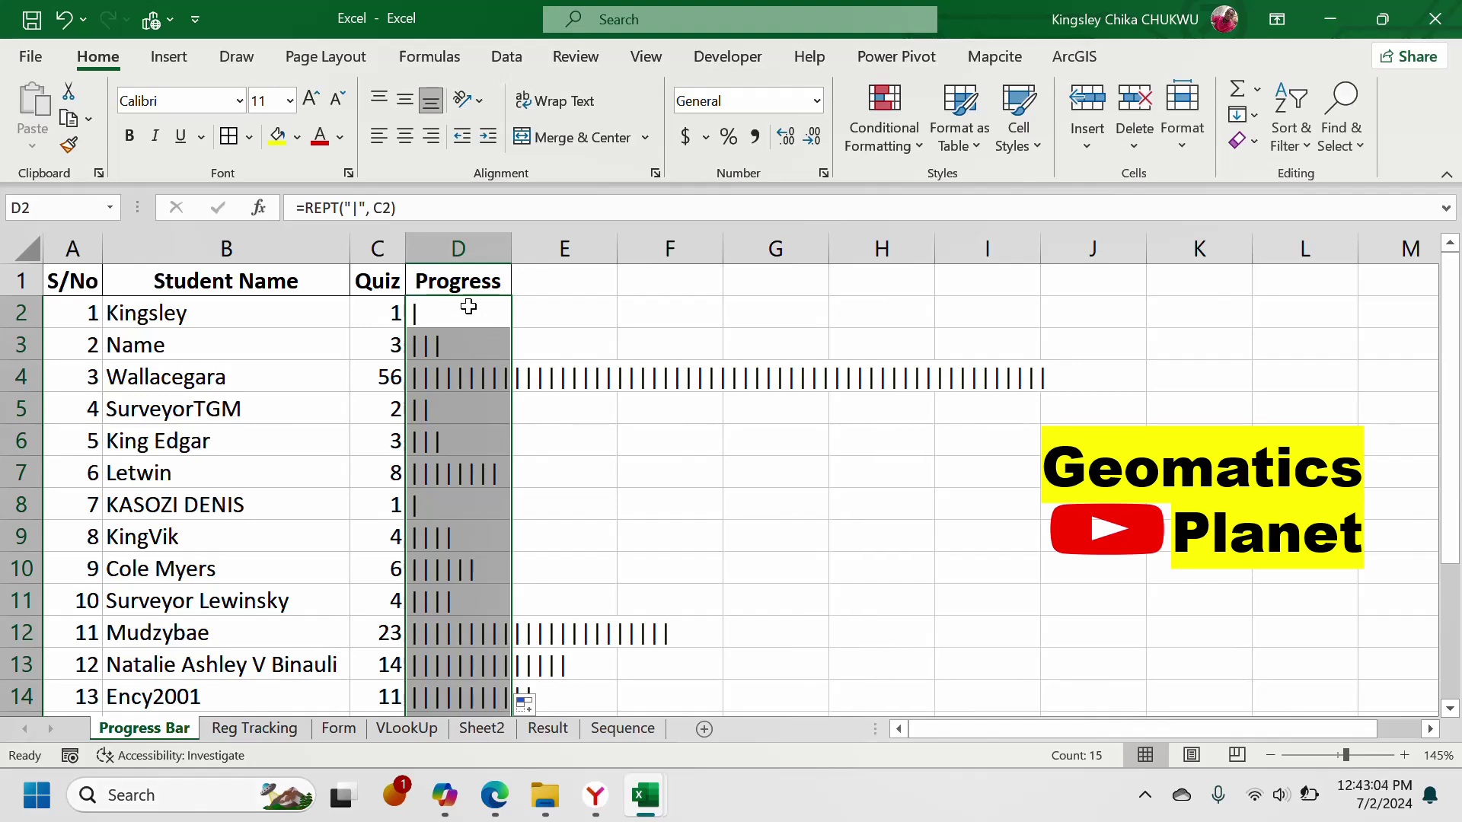
- Set D2:D16 to the Stencil font, then select D4 to check its formula
{"action": "left_click", "coordinate": [461, 306]}
{"action": "left_click_drag", "start_coordinate": [460, 310], "coordinate": [484, 667]}
{"action": "scroll", "coordinate": [424, 500], "scroll_direction": "up", "scroll_amount": 1}
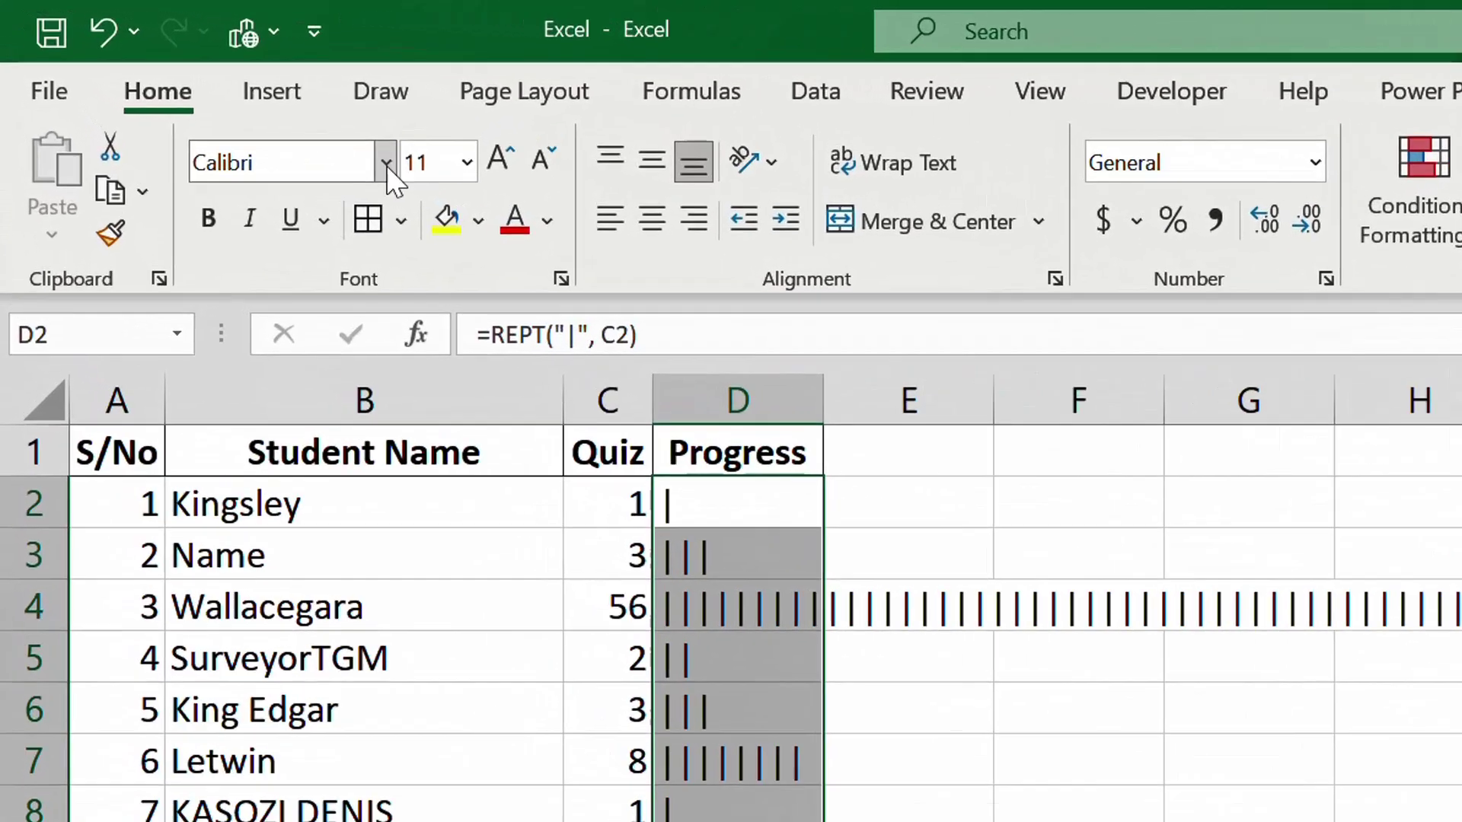
{"action": "left_click", "coordinate": [241, 101]}
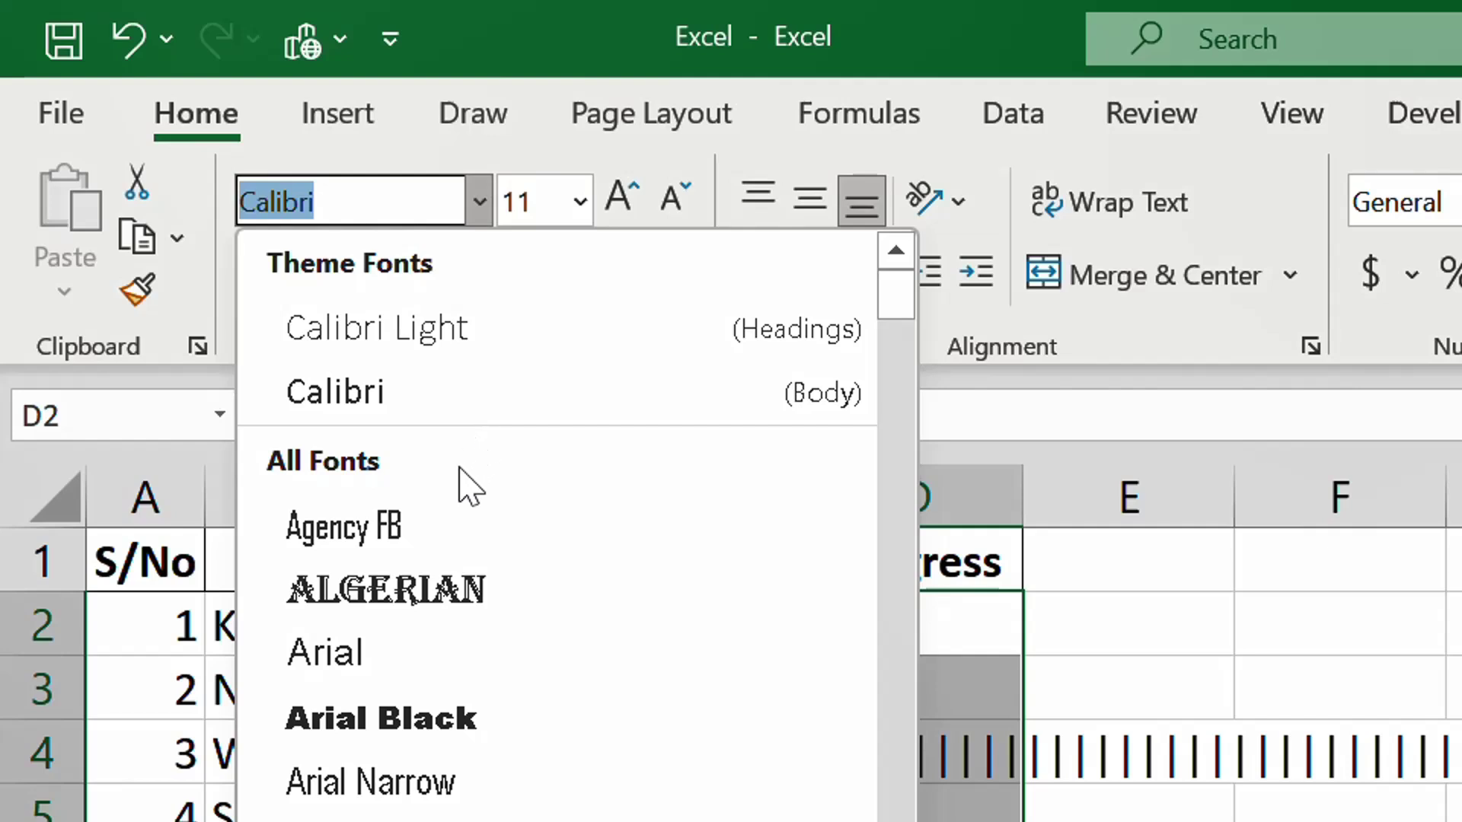
{"action": "type", "text": "Stencil"}
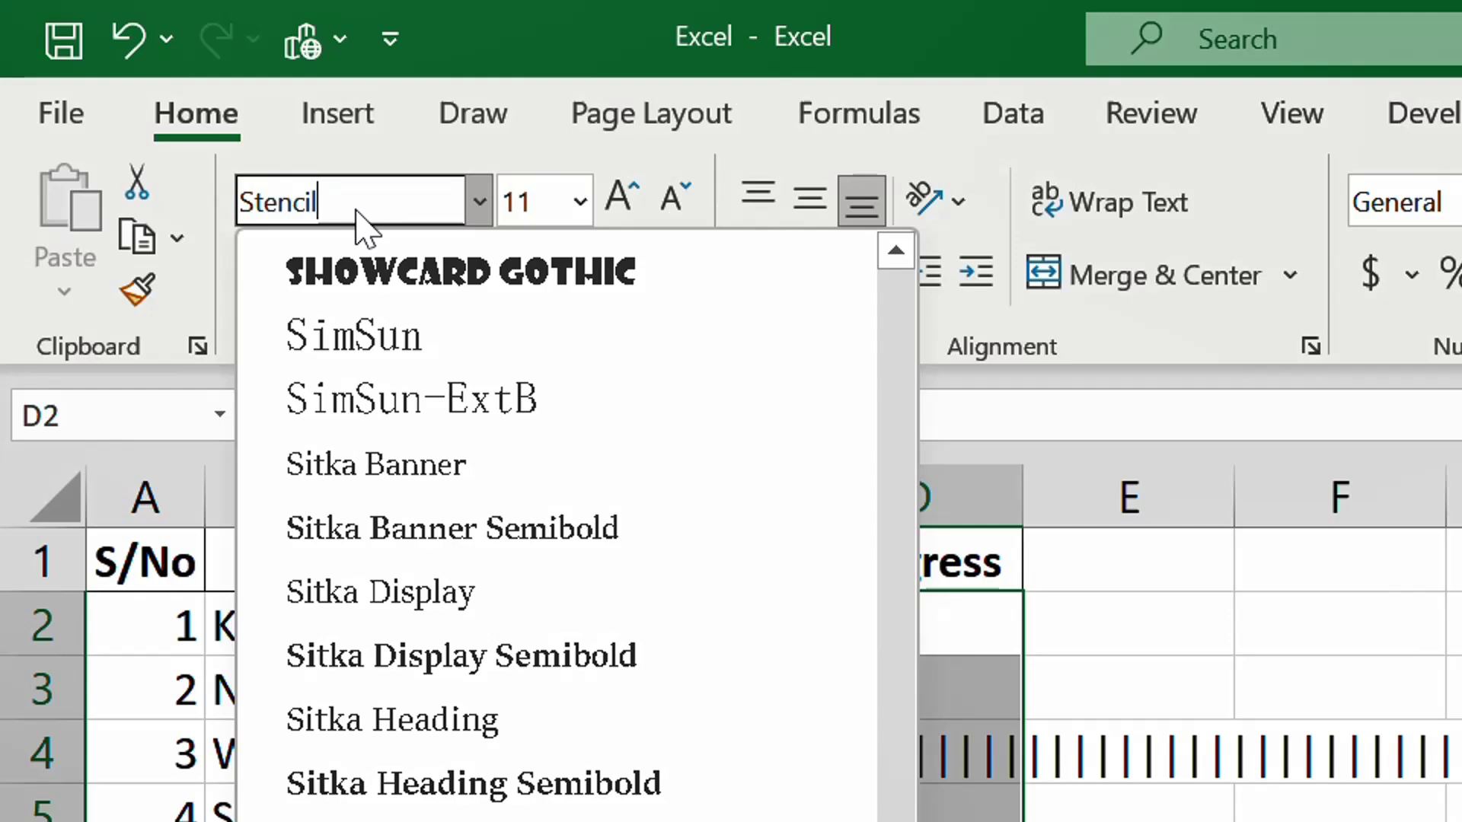
{"action": "key", "text": "Return"}
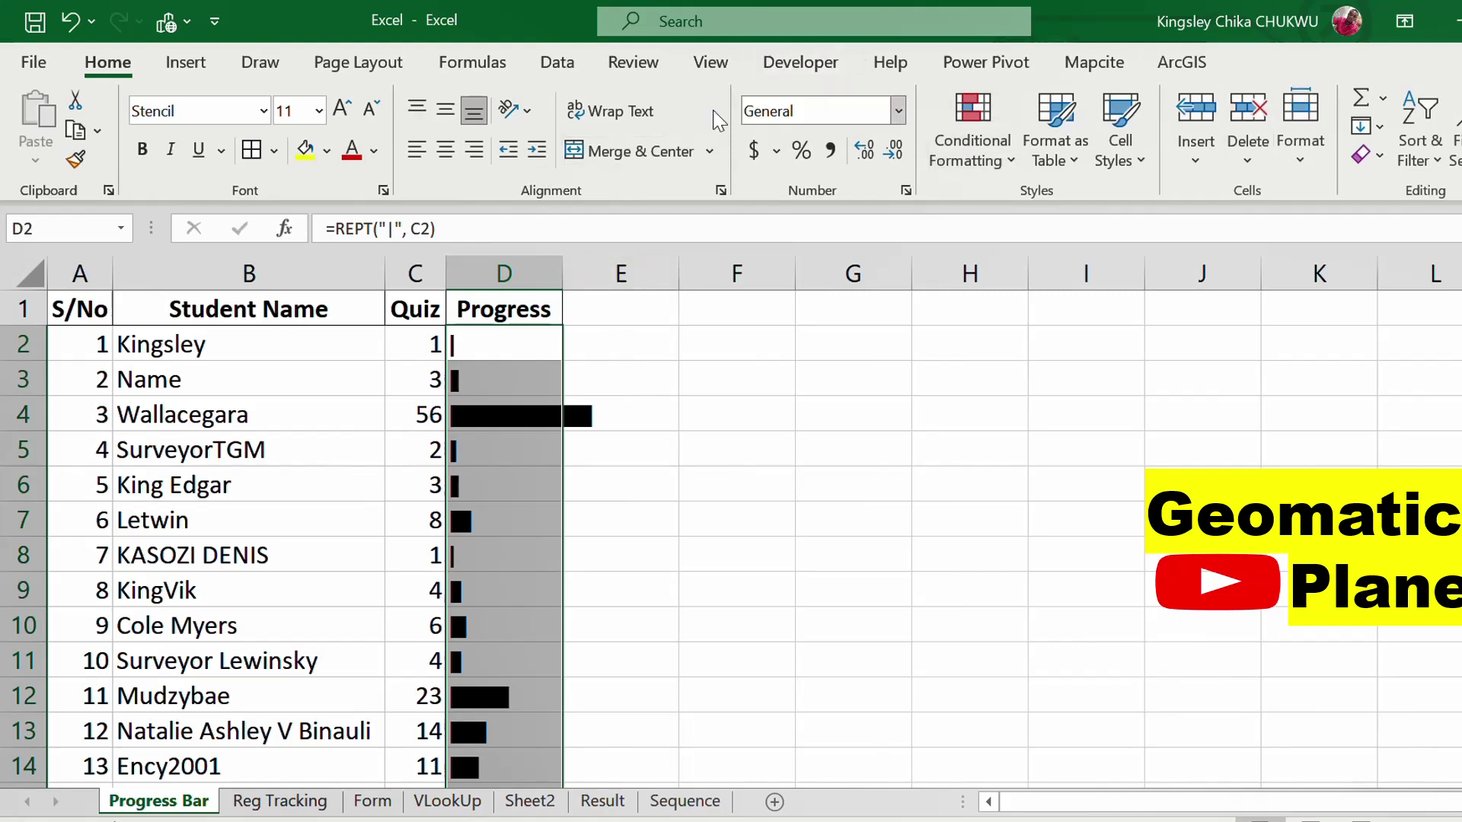
{"action": "left_click", "coordinate": [588, 393]}
{"action": "left_click", "coordinate": [529, 415]}
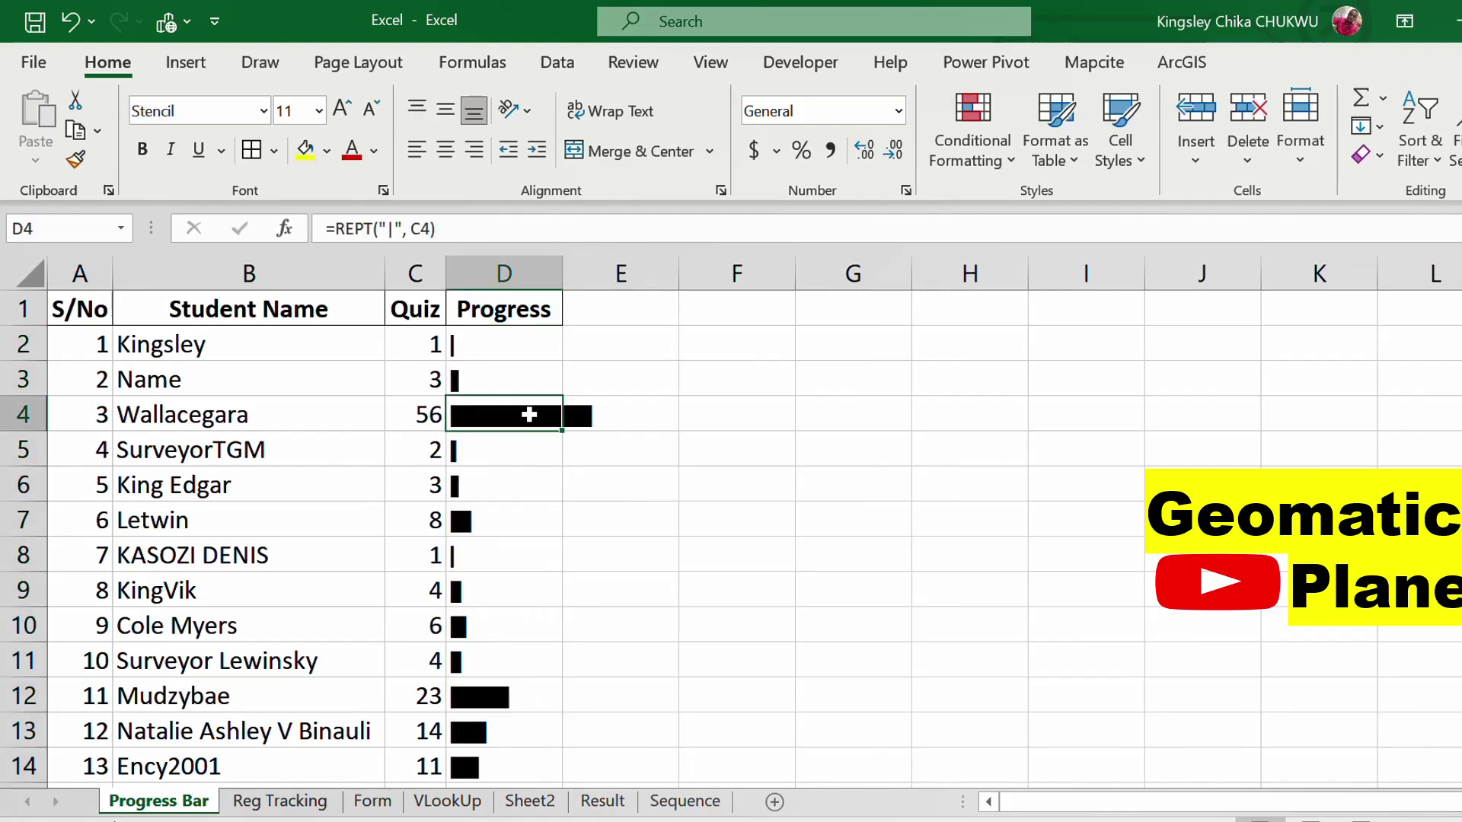
- Give the D2:D16 bars a dark navy blue font colour
{"action": "left_click_drag", "start_coordinate": [489, 329], "coordinate": [532, 724]}
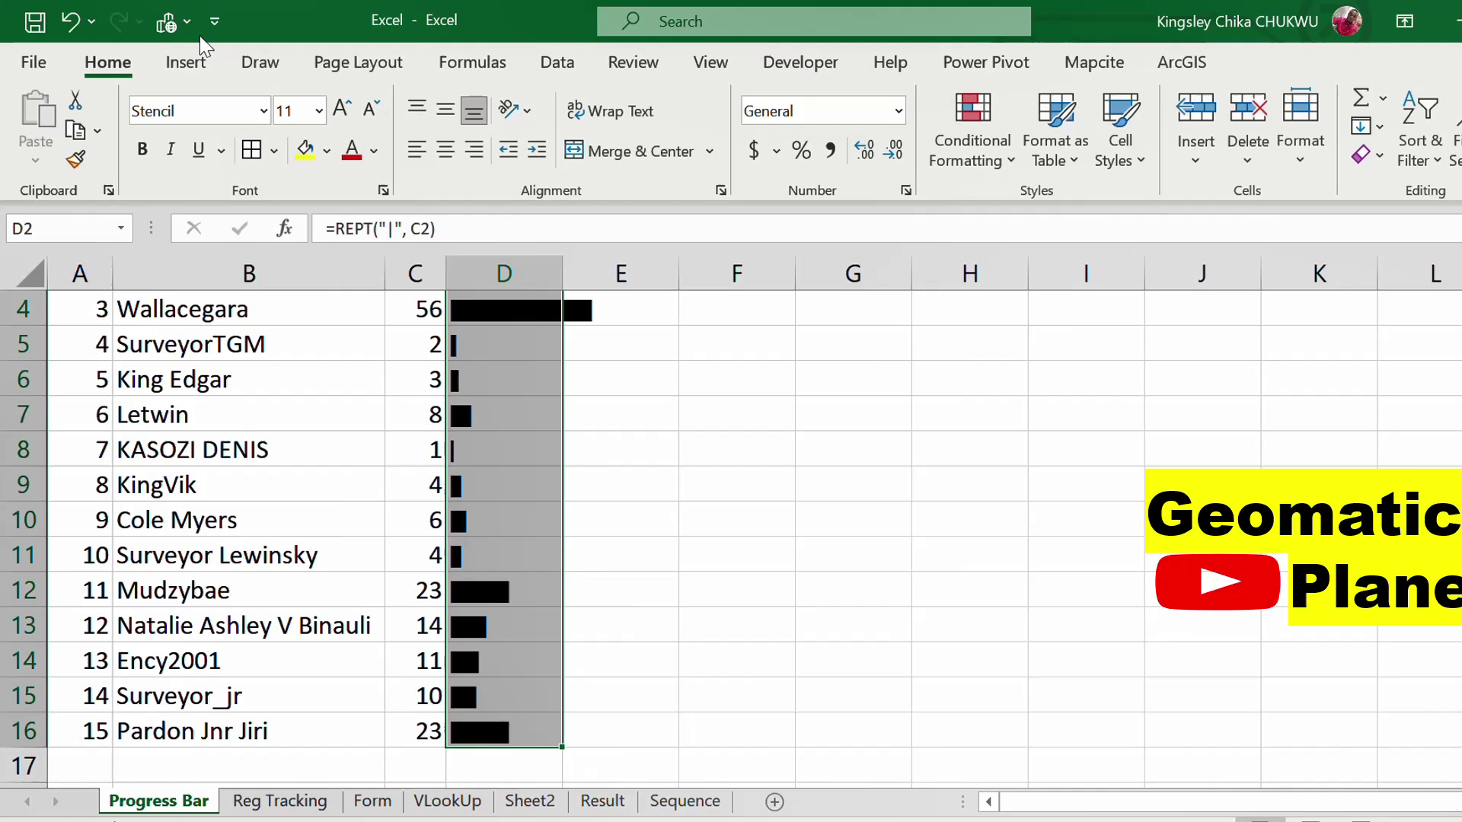
{"action": "left_click", "coordinate": [353, 149]}
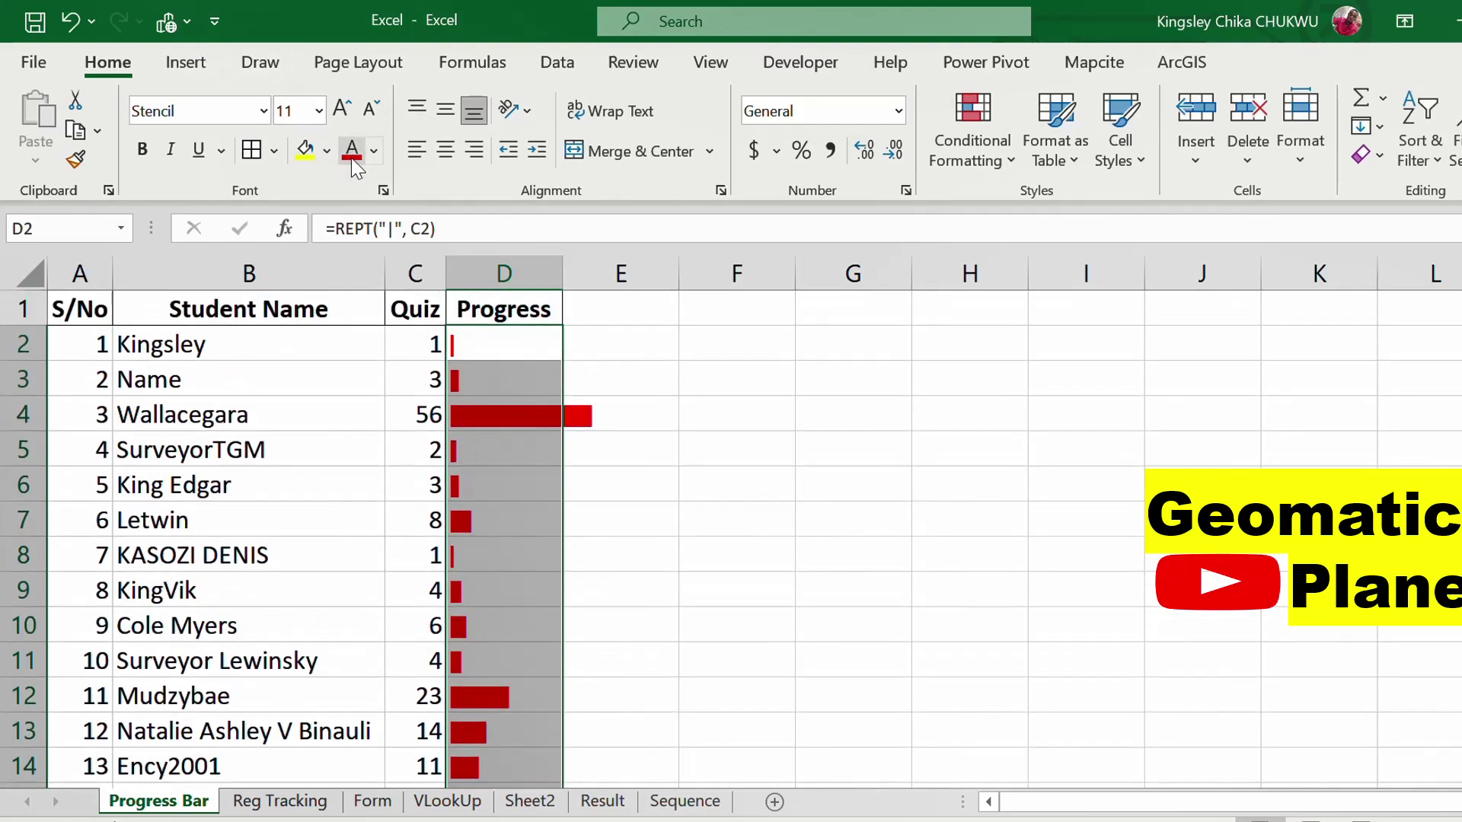
{"action": "left_click", "coordinate": [374, 151]}
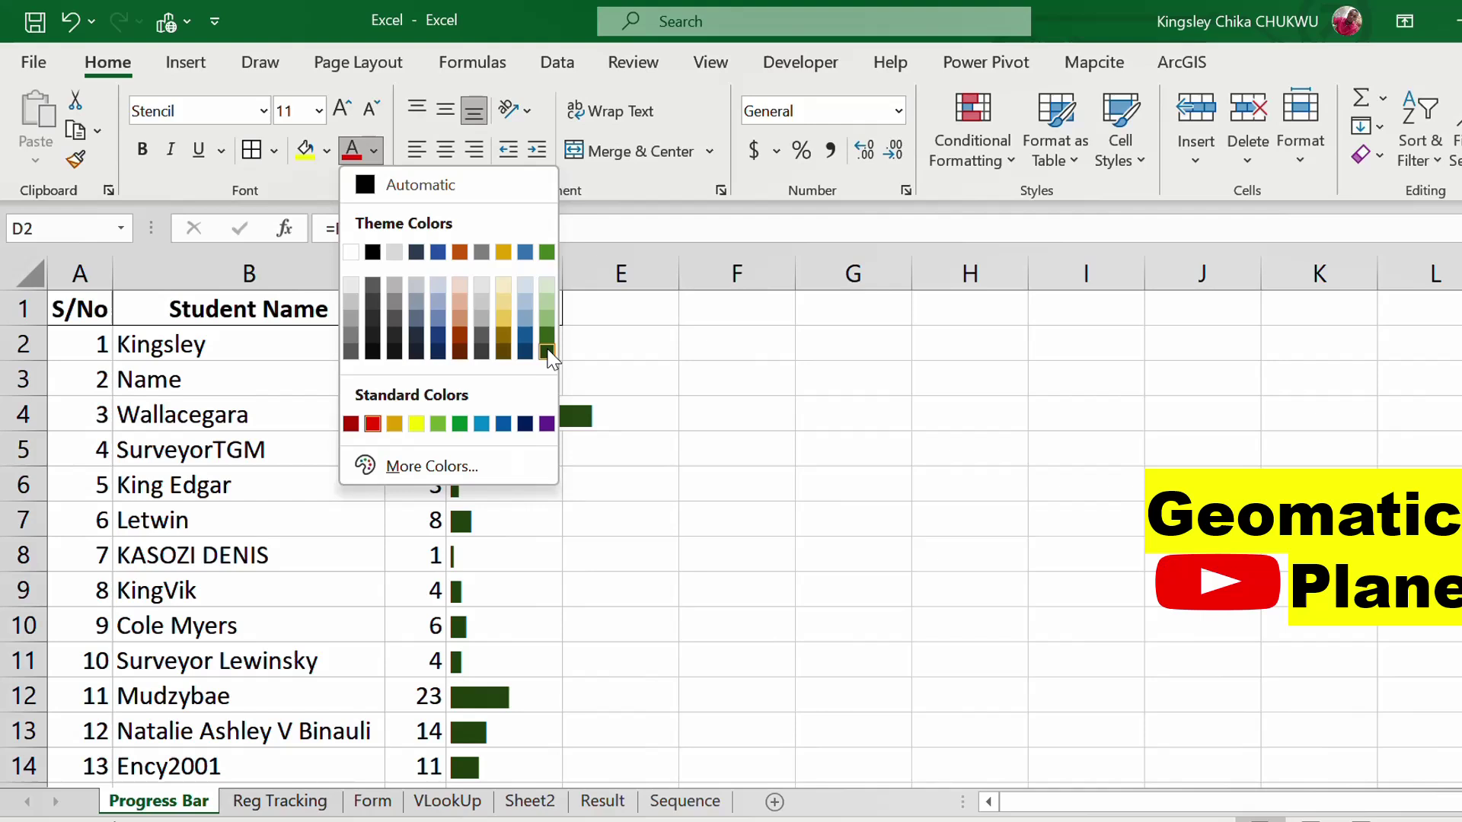
{"action": "left_click", "coordinate": [525, 337]}
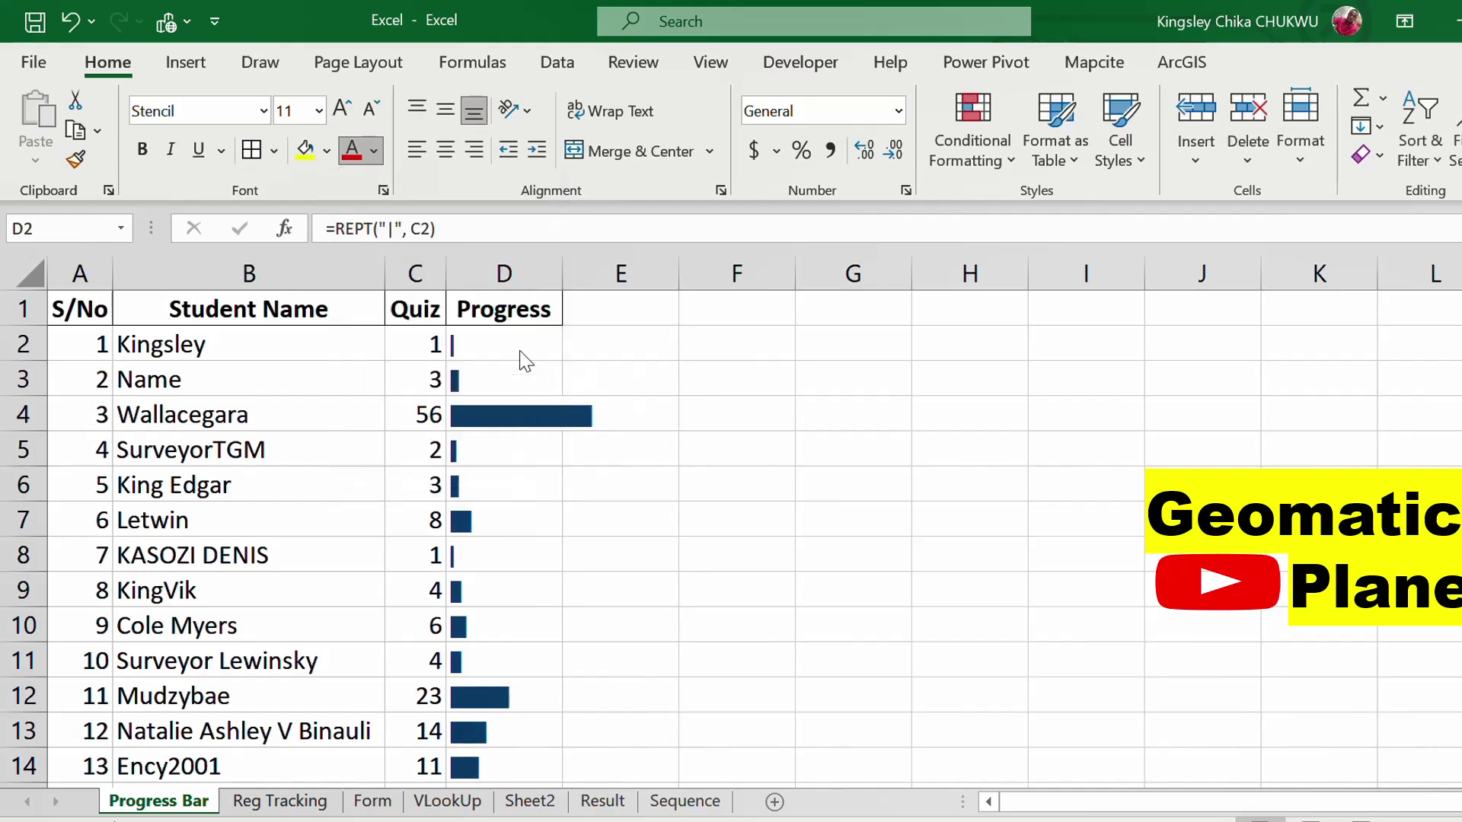
{"action": "left_click", "coordinate": [574, 444]}
- Widen column D so the bars have room
{"action": "left_click_drag", "start_coordinate": [564, 273], "coordinate": [768, 255]}
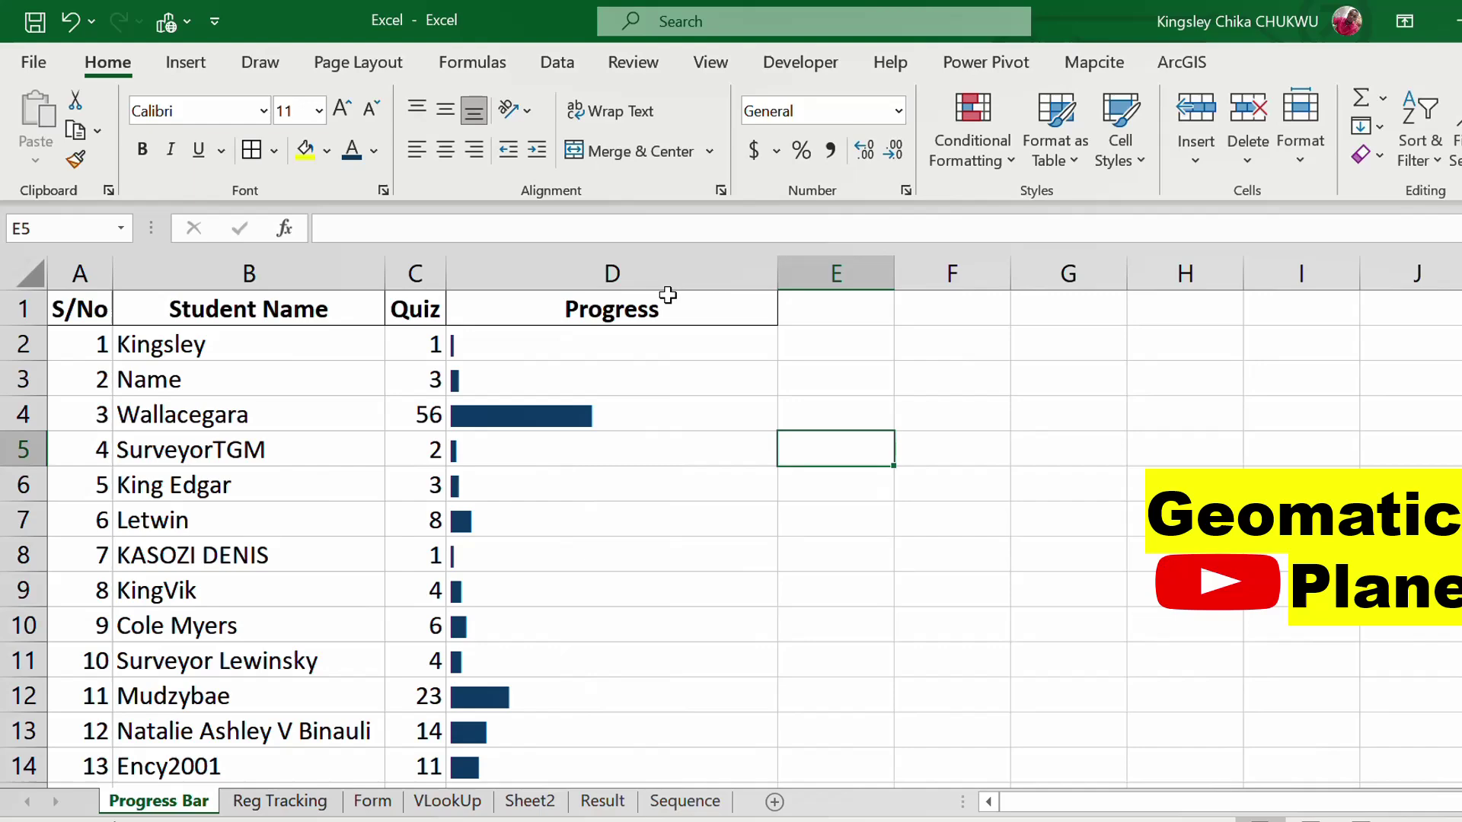
{"action": "scroll", "coordinate": [586, 531], "scroll_direction": "down", "scroll_amount": 2}
{"action": "scroll", "coordinate": [585, 531], "scroll_direction": "up", "scroll_amount": 2}
- Set quiz scores in C2:C4 to 10, 23 and 34, correcting a mistyped 600 in C4
{"action": "left_click", "coordinate": [434, 344]}
{"action": "type", "text": "10"}
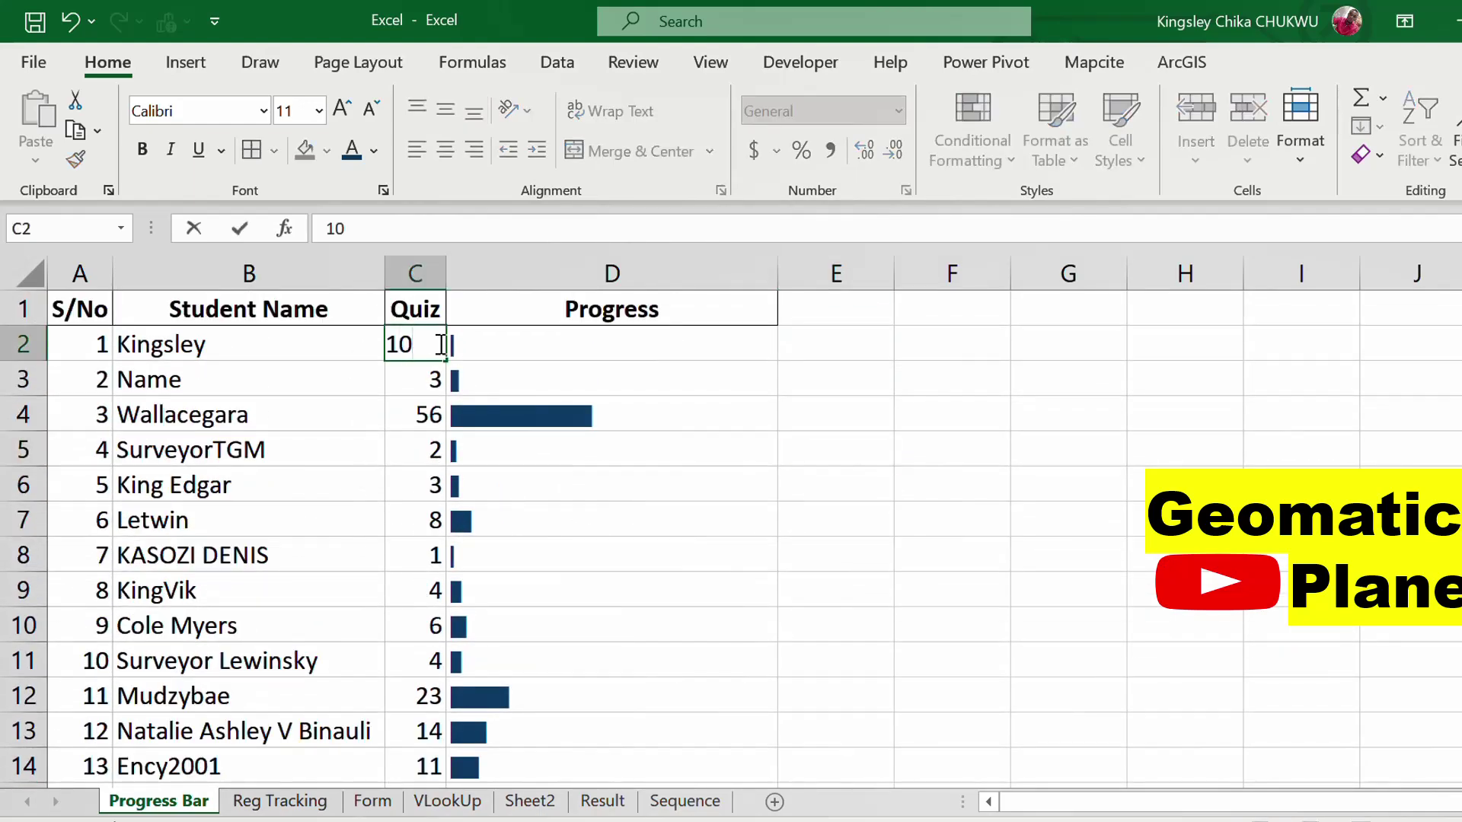
{"action": "key", "text": "Return"}
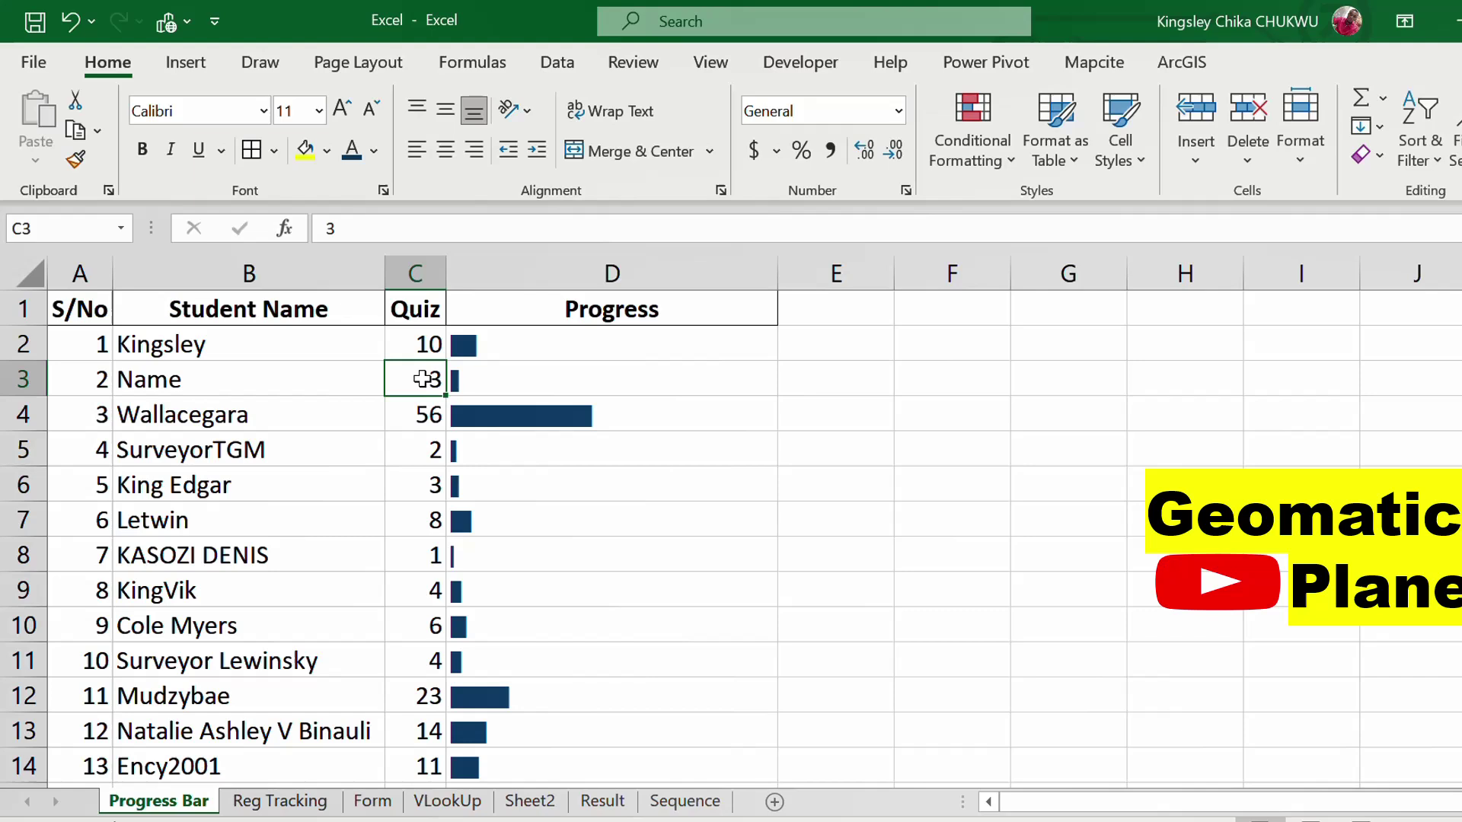
{"action": "type", "text": "23"}
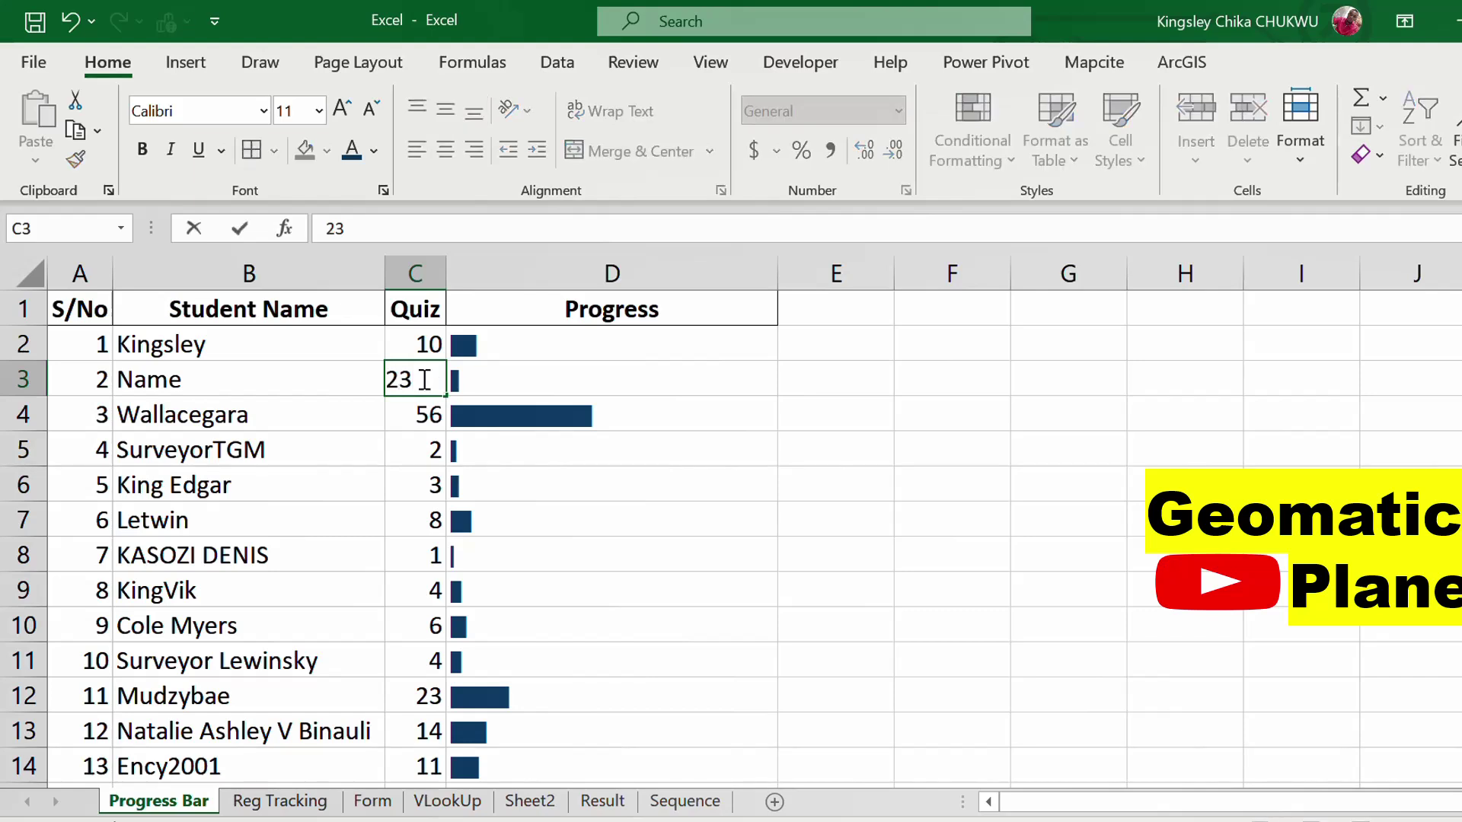
{"action": "key", "text": "Return"}
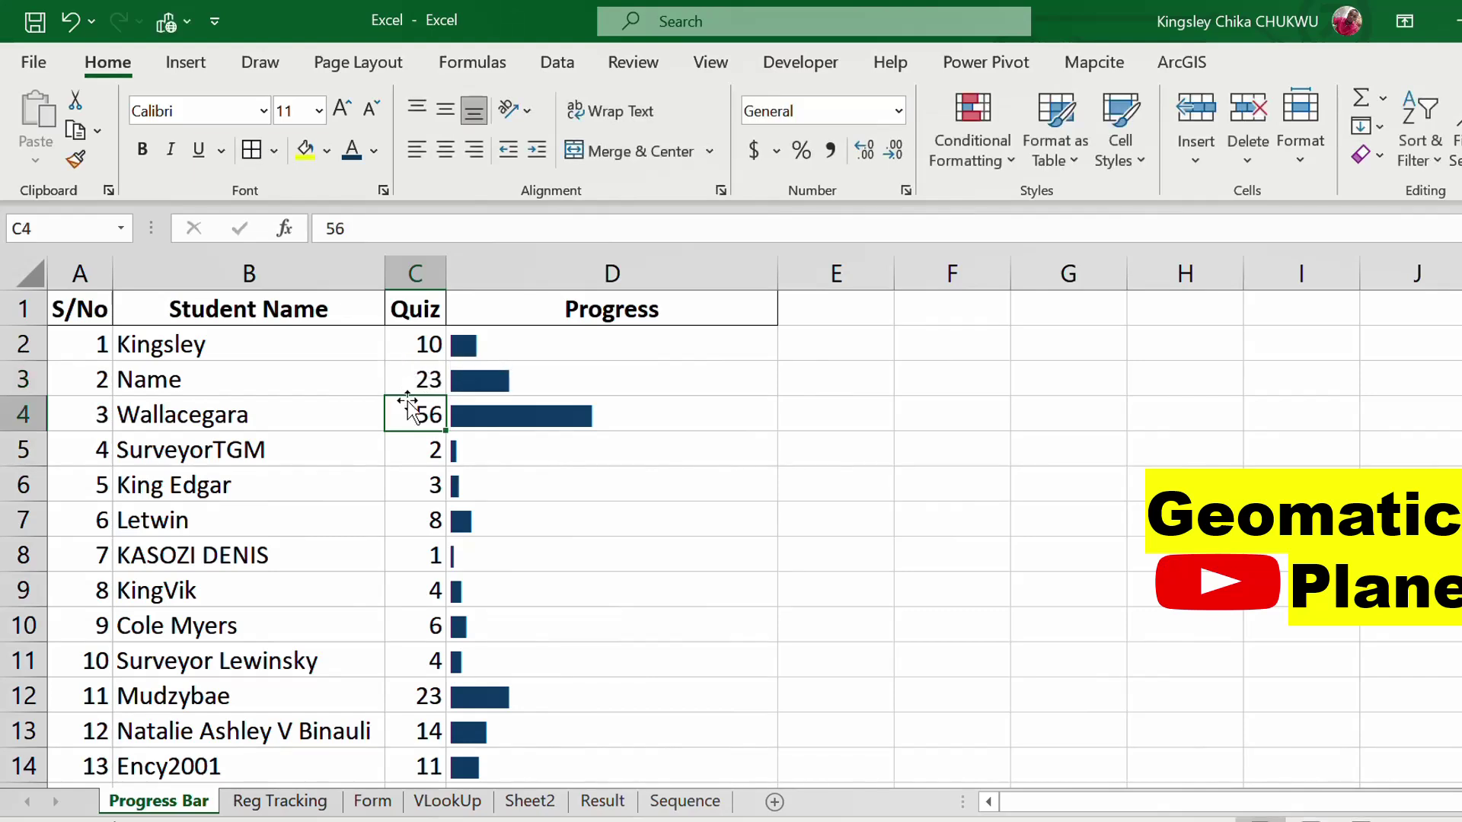
{"action": "type", "text": "600"}
{"action": "key", "text": "Return"}
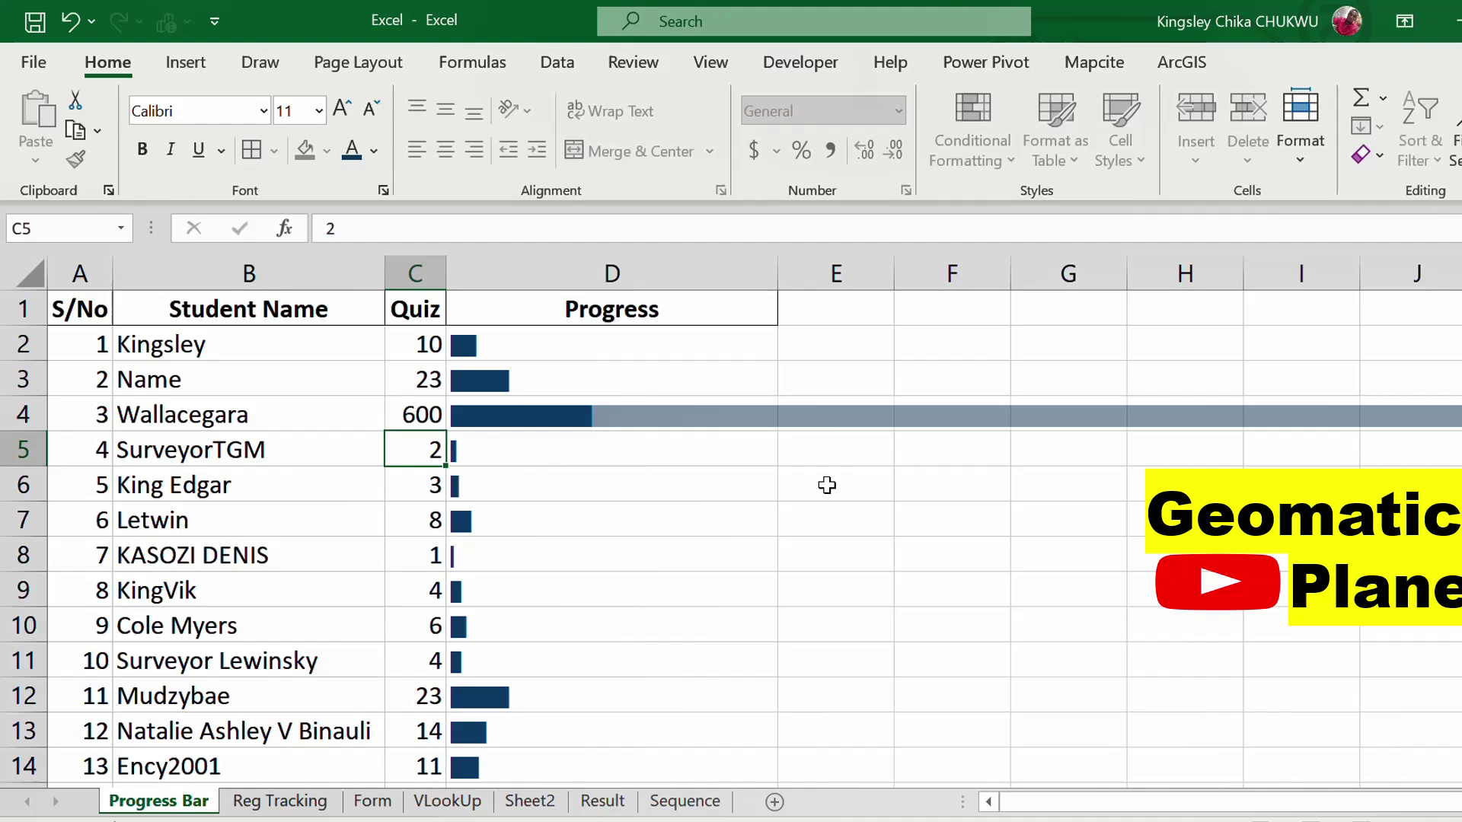
{"action": "left_click", "coordinate": [423, 411]}
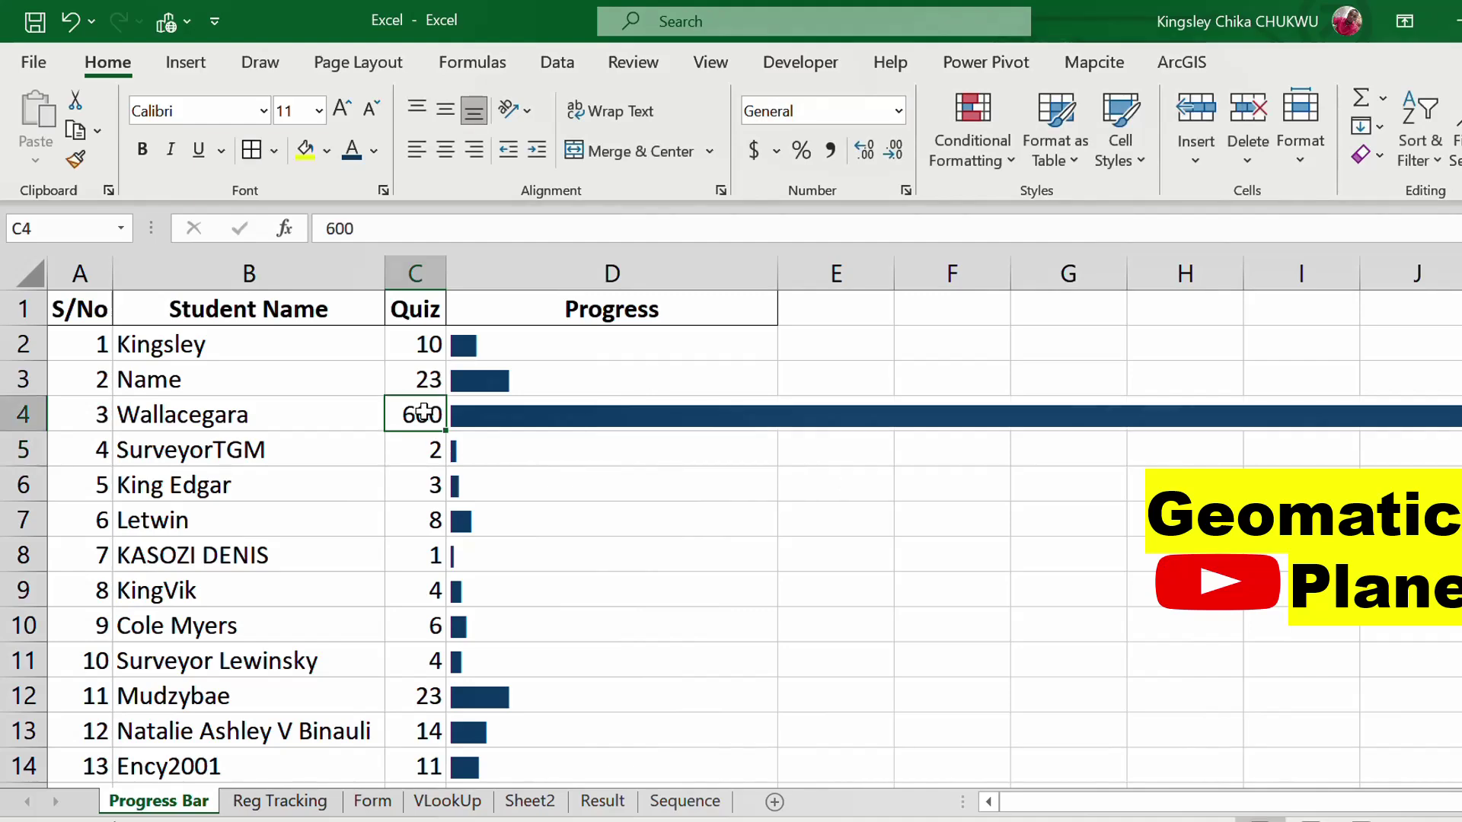
{"action": "type", "text": "34"}
{"action": "key", "text": "Return"}
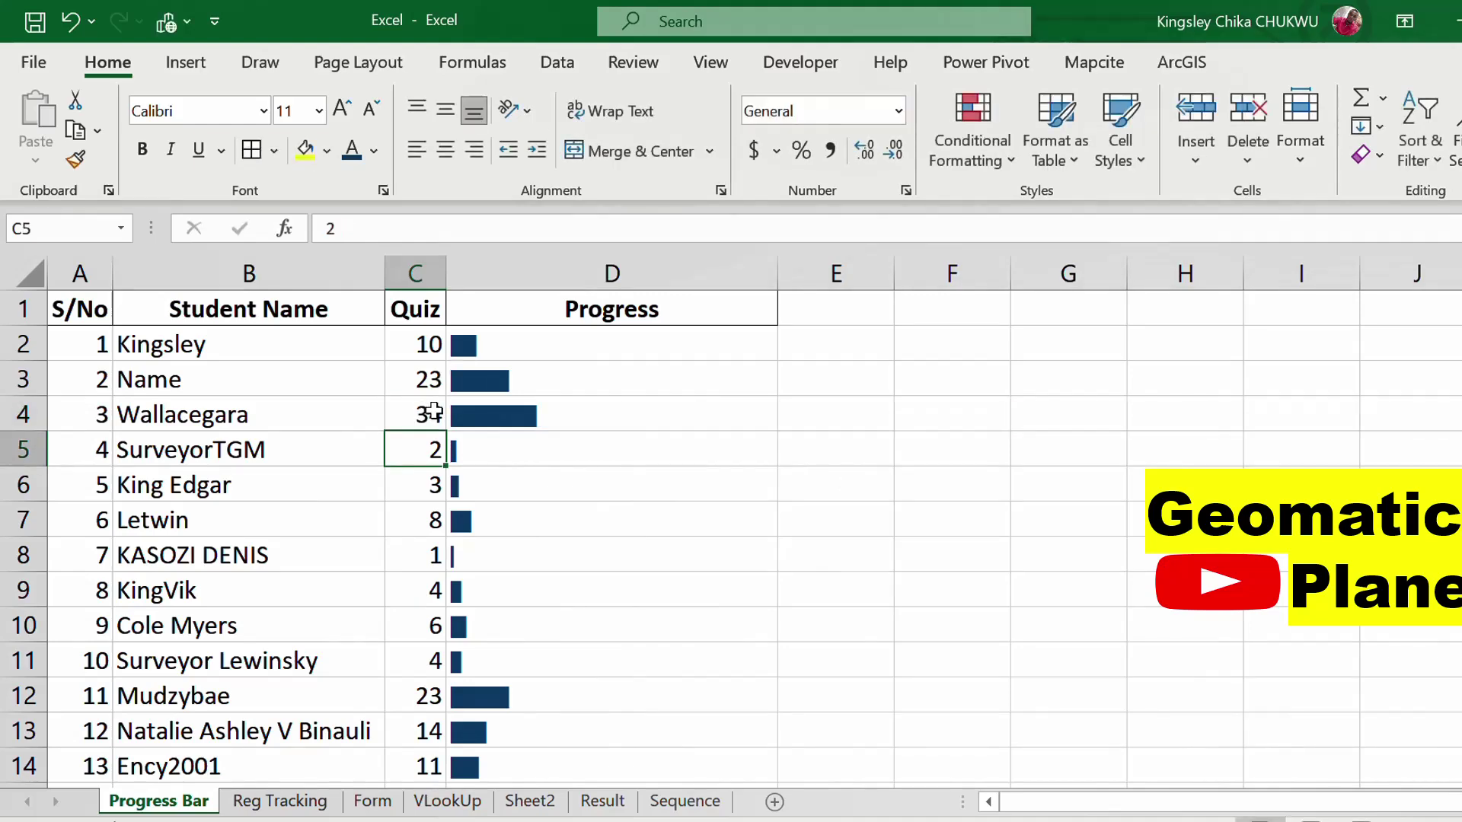
- Change the quiz score in C8 to 0, then to 10
{"action": "scroll", "coordinate": [496, 434], "scroll_direction": "down", "scroll_amount": 3}
{"action": "scroll", "coordinate": [493, 448], "scroll_direction": "up", "scroll_amount": 3}
{"action": "left_click", "coordinate": [433, 510]}
{"action": "left_click", "coordinate": [418, 557]}
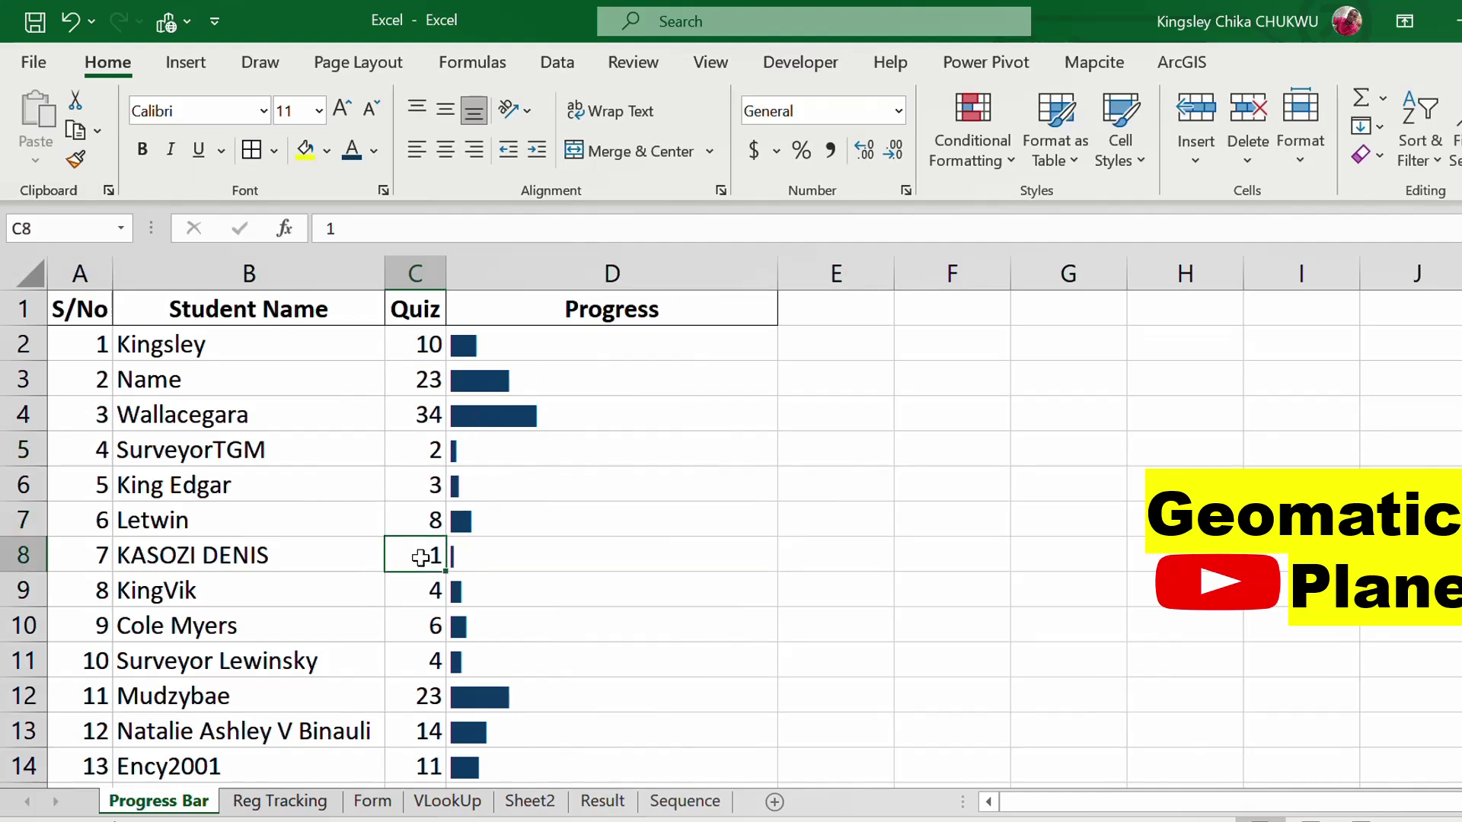
{"action": "type", "text": "0"}
{"action": "key", "text": "Return"}
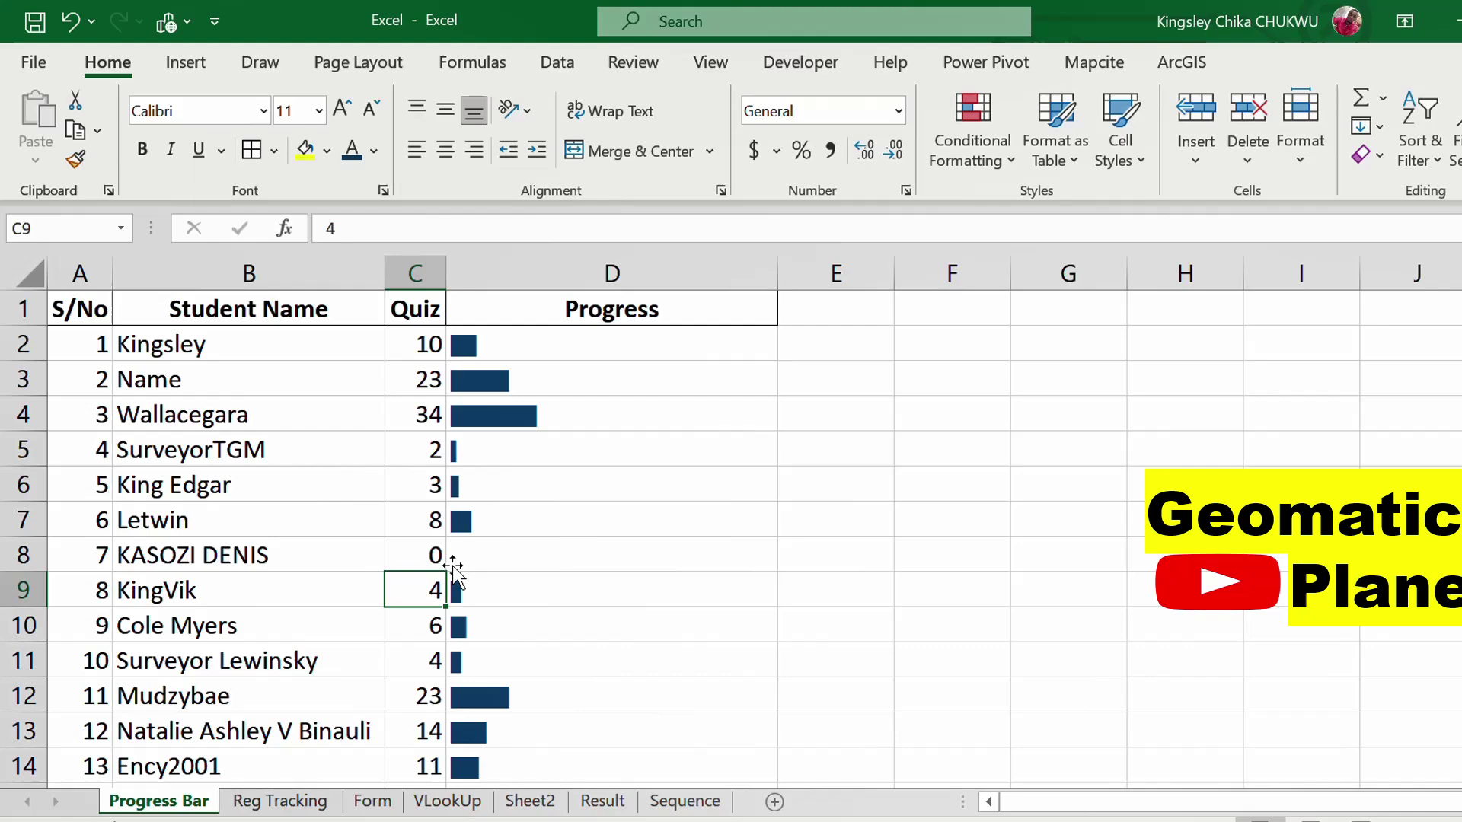
{"action": "left_click", "coordinate": [428, 558]}
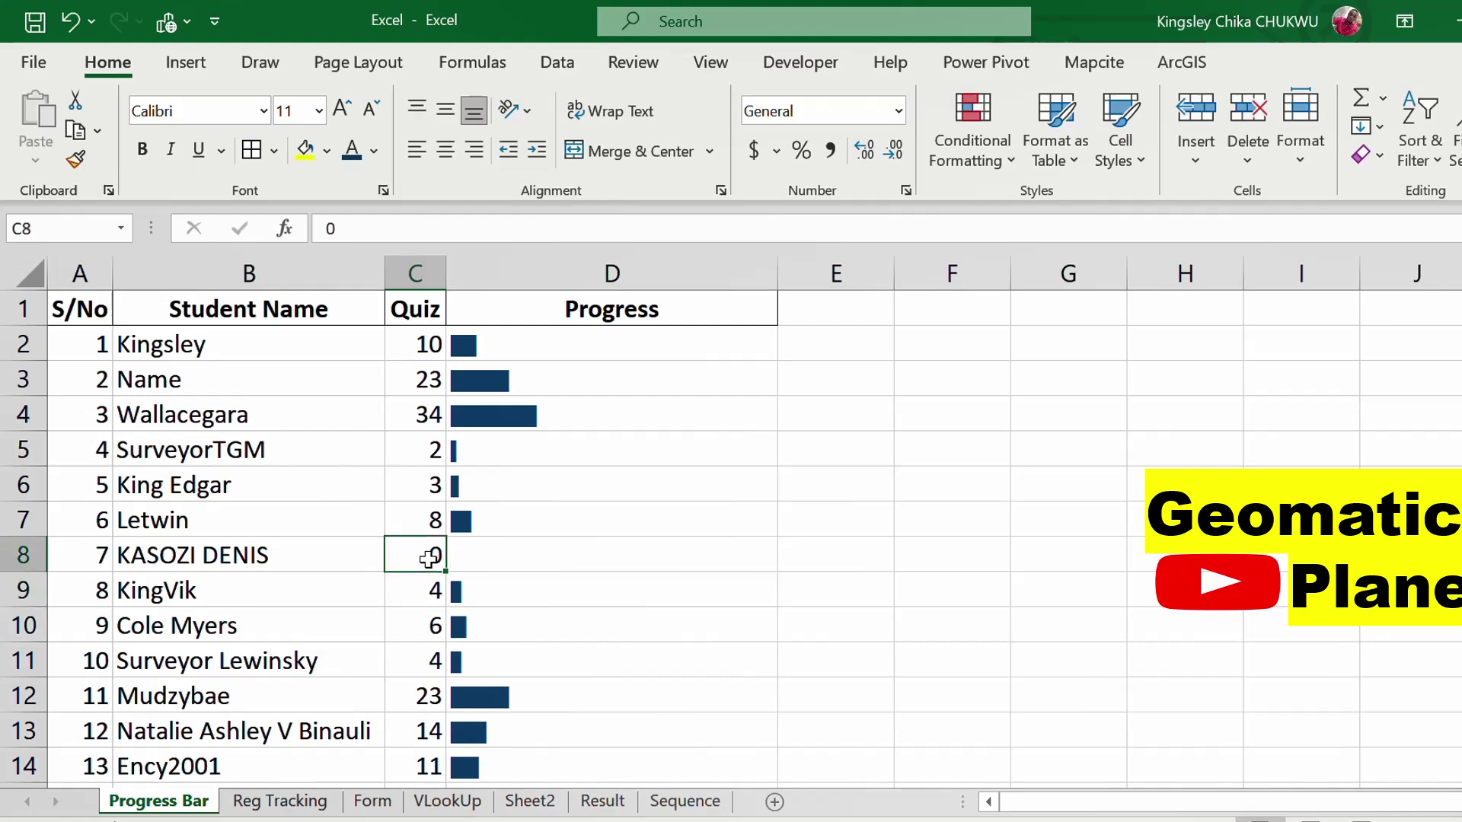
{"action": "type", "text": "10"}
{"action": "key", "text": "Return"}
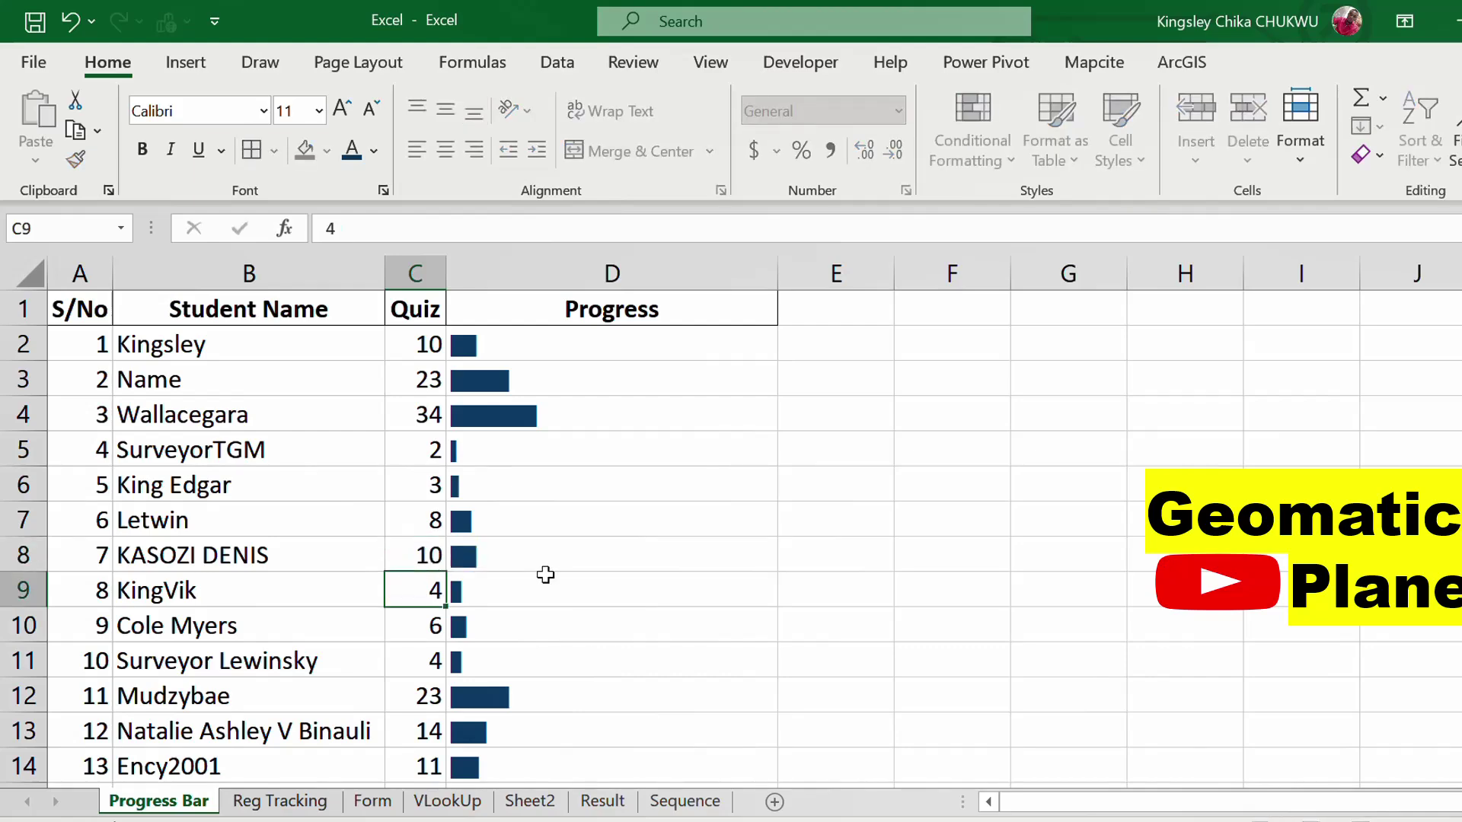
{"action": "scroll", "coordinate": [482, 431], "scroll_direction": "down", "scroll_amount": 2}
{"action": "scroll", "coordinate": [427, 541], "scroll_direction": "up", "scroll_amount": 2}
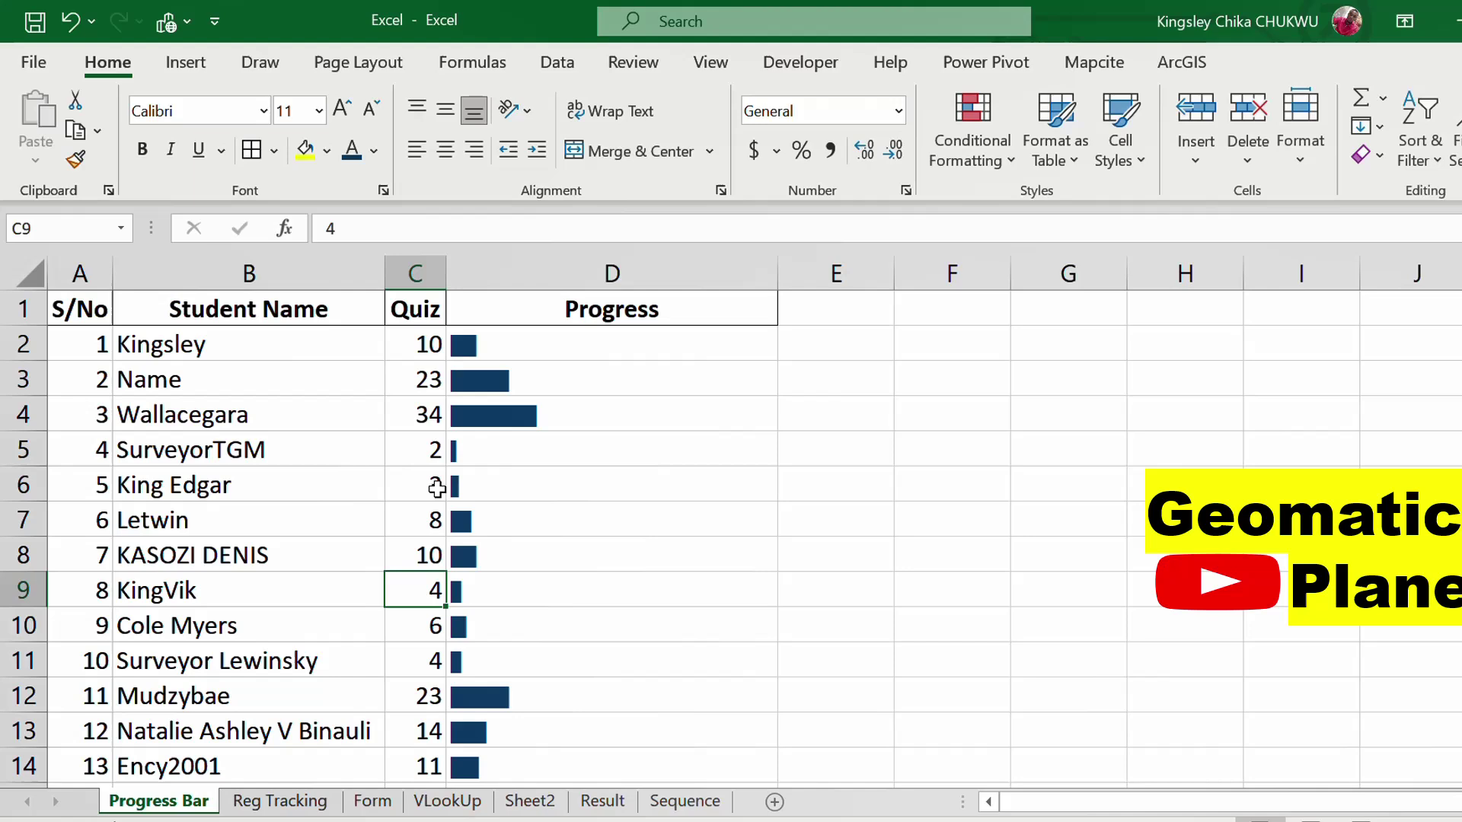
{"action": "left_click", "coordinate": [497, 343]}
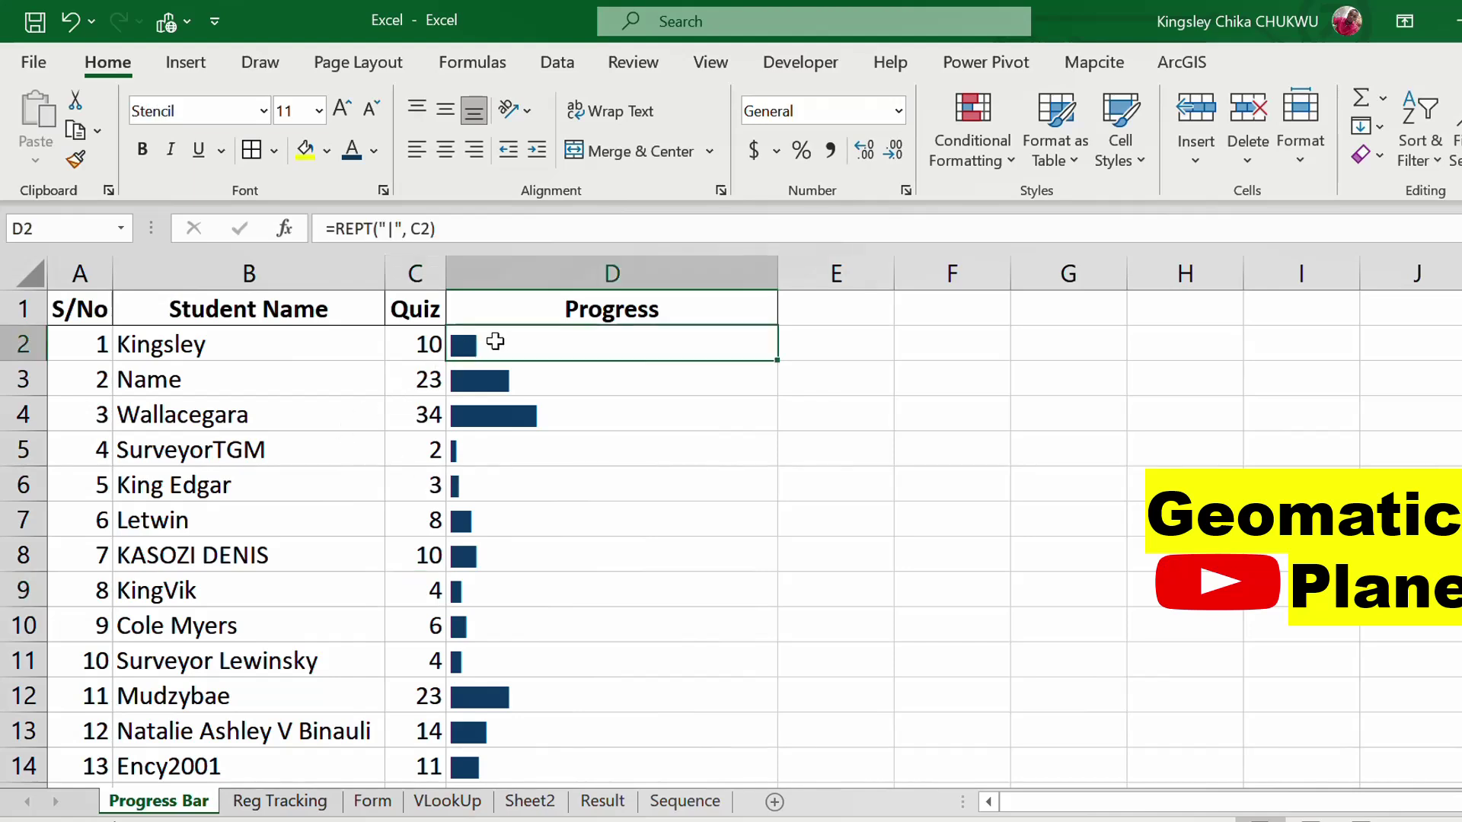
{"action": "left_click", "coordinate": [455, 223]}
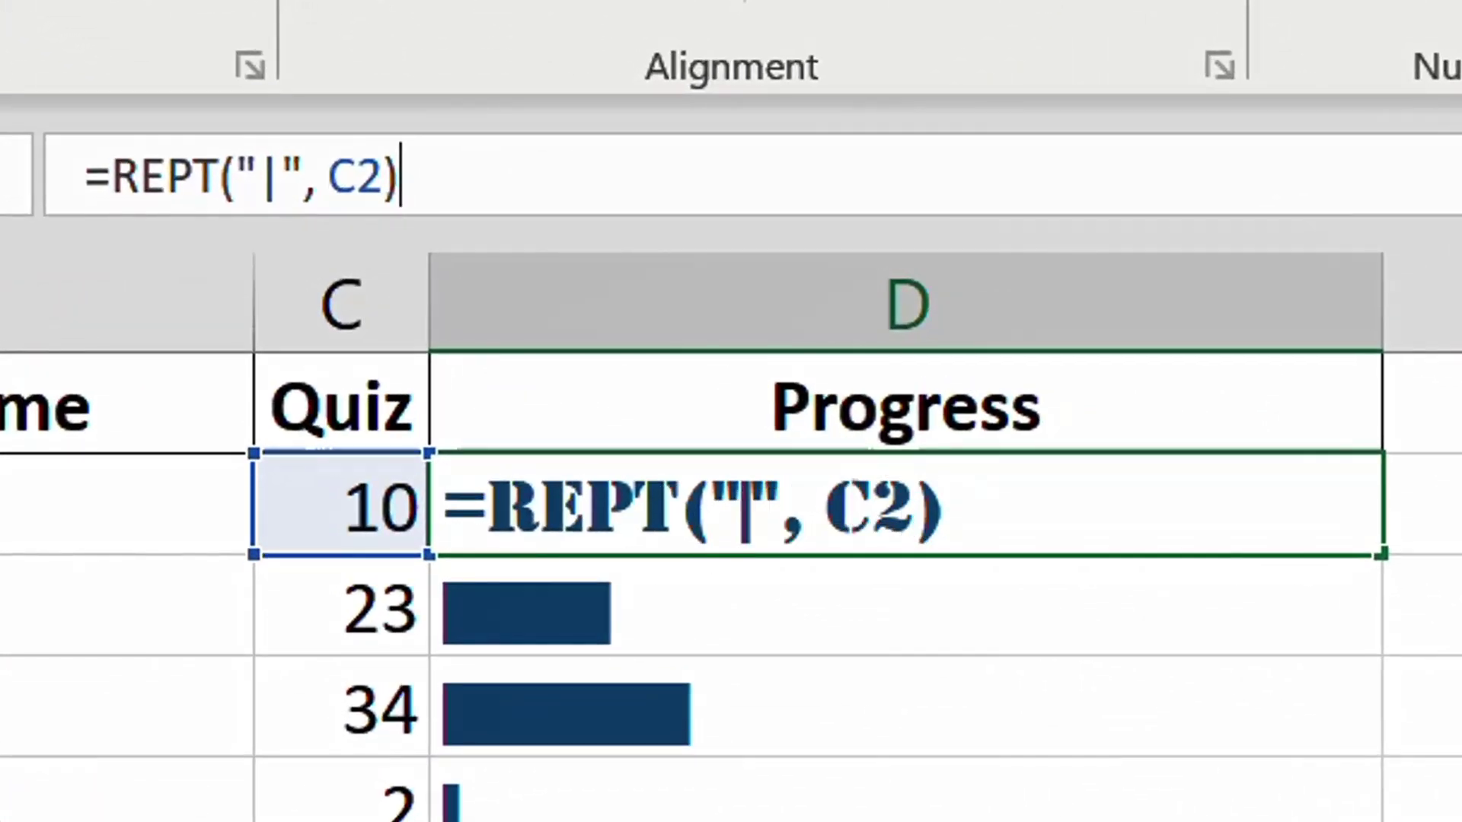
{"action": "left_click", "coordinate": [548, 678]}
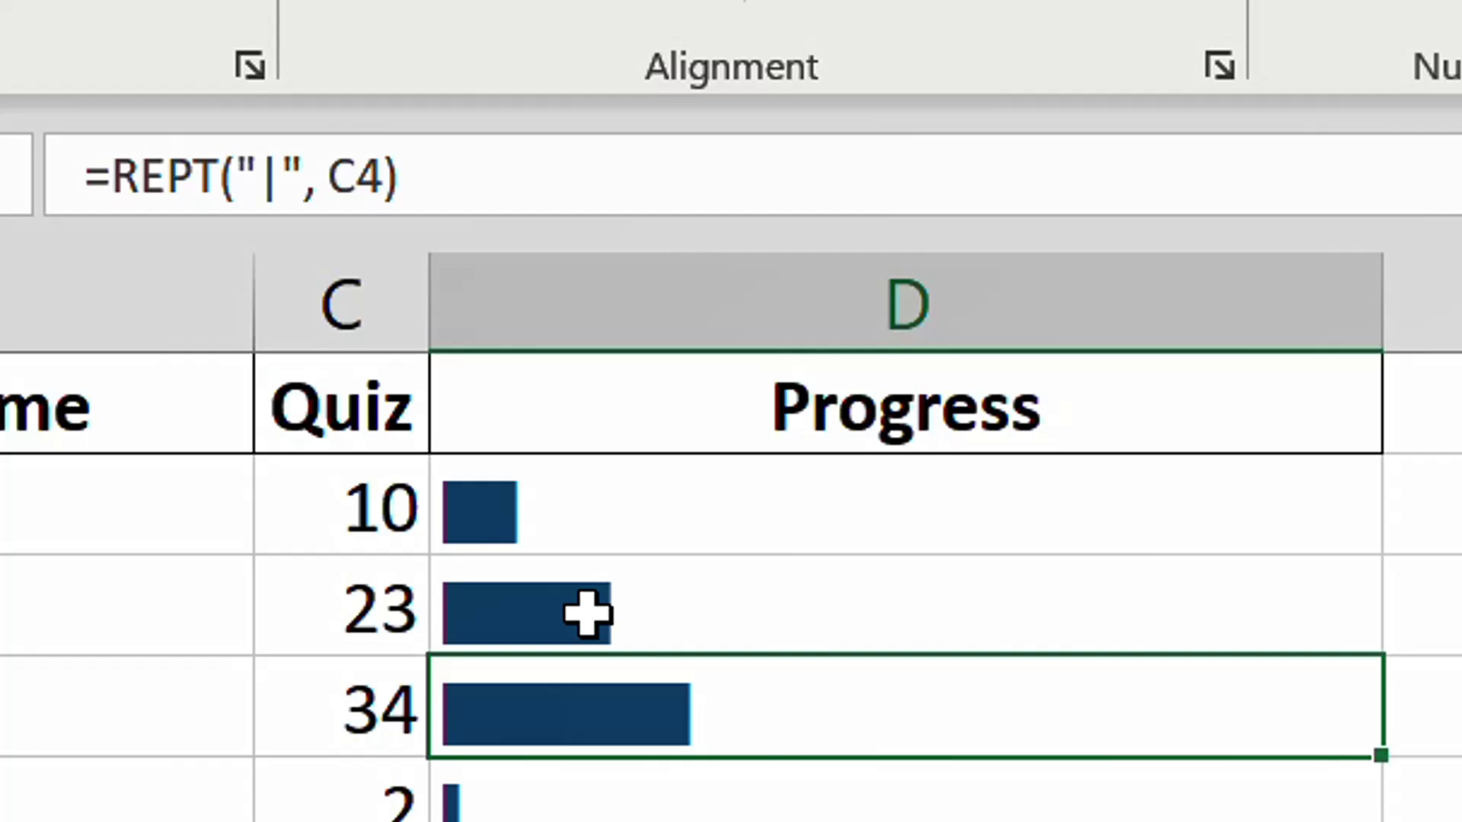
{"action": "left_click", "coordinate": [586, 614]}
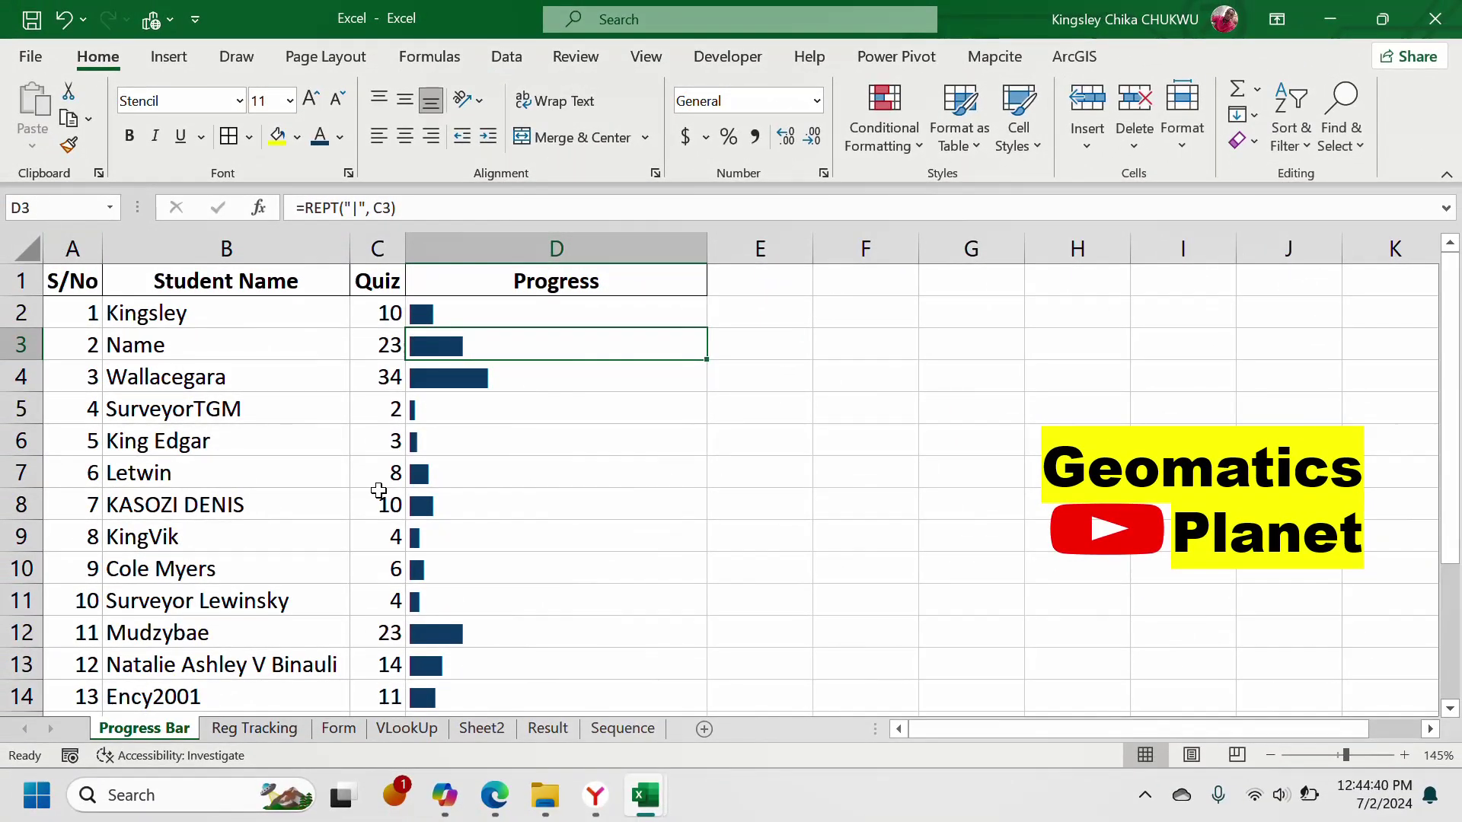
{"action": "scroll", "coordinate": [404, 467], "scroll_direction": "down", "scroll_amount": 1}
{"action": "scroll", "coordinate": [384, 426], "scroll_direction": "up", "scroll_amount": 1}
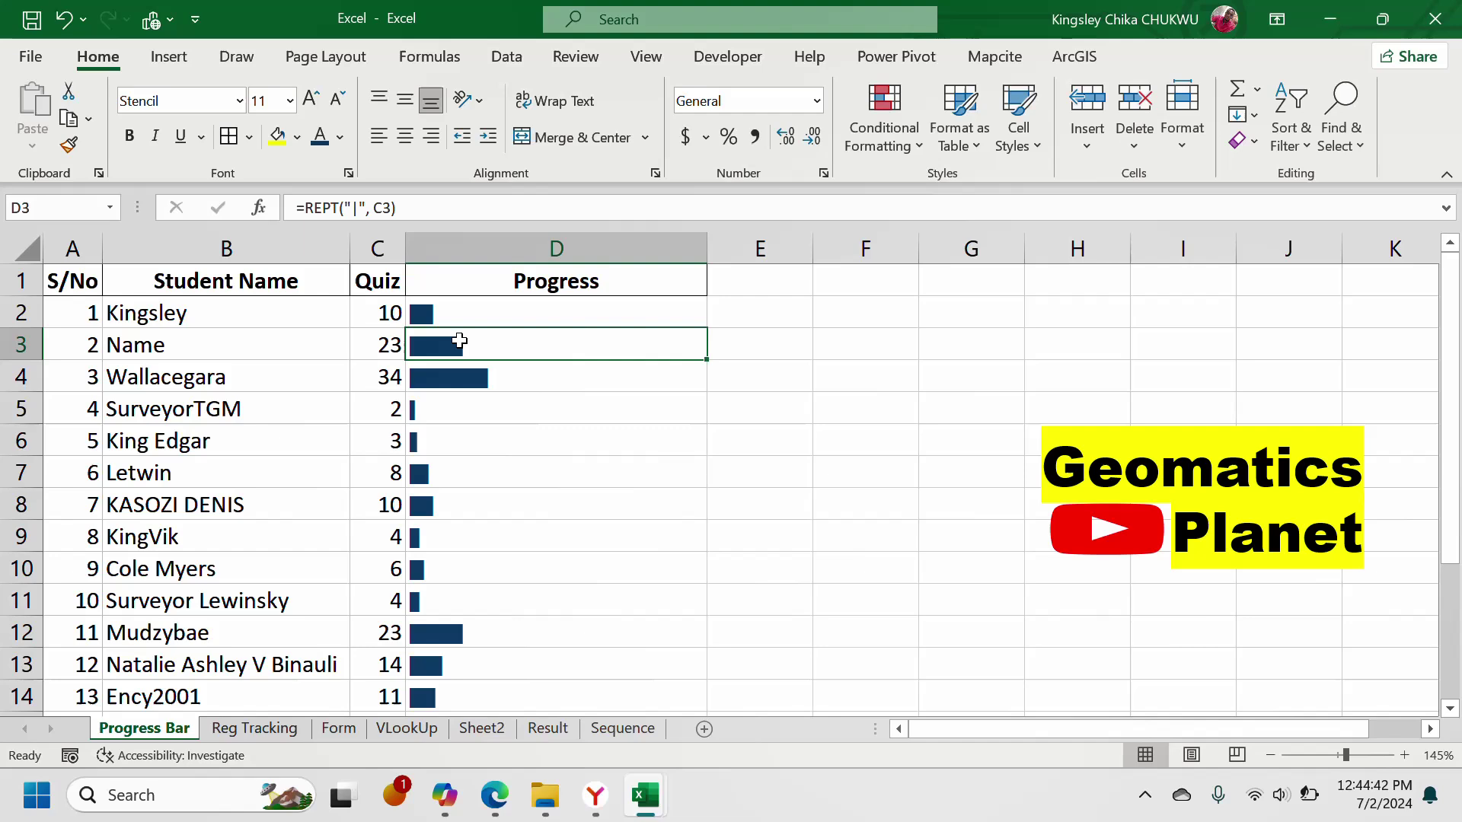